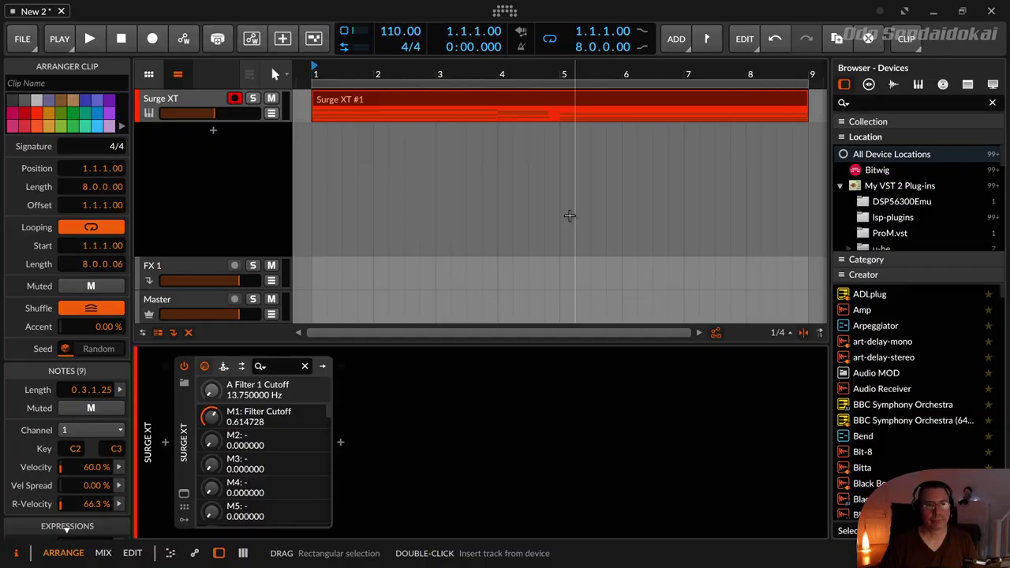
Start playing the Surge XT clip and open the Surge XT editor beside the tracks.
left_click(416, 99)
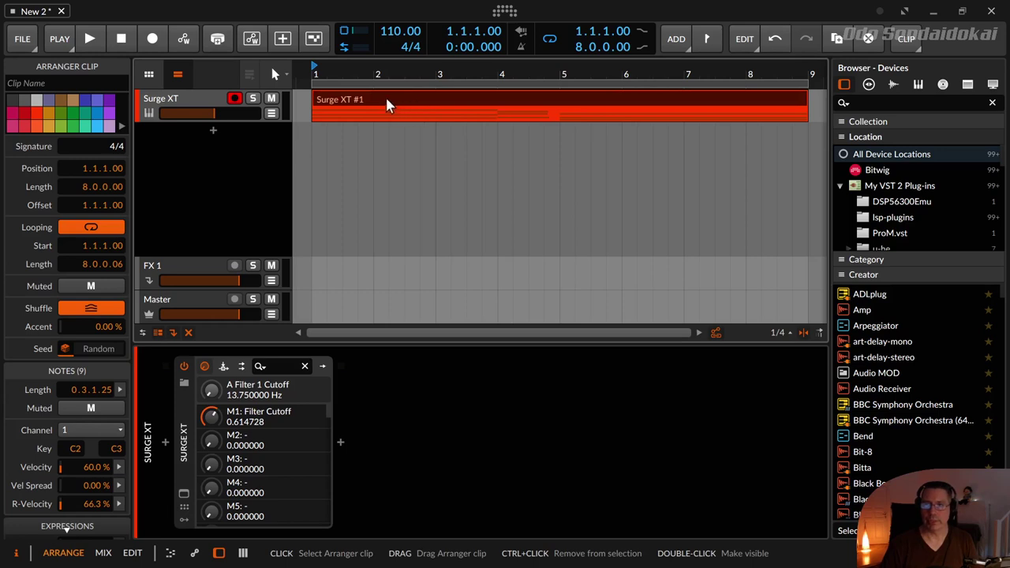
left_click(100, 41)
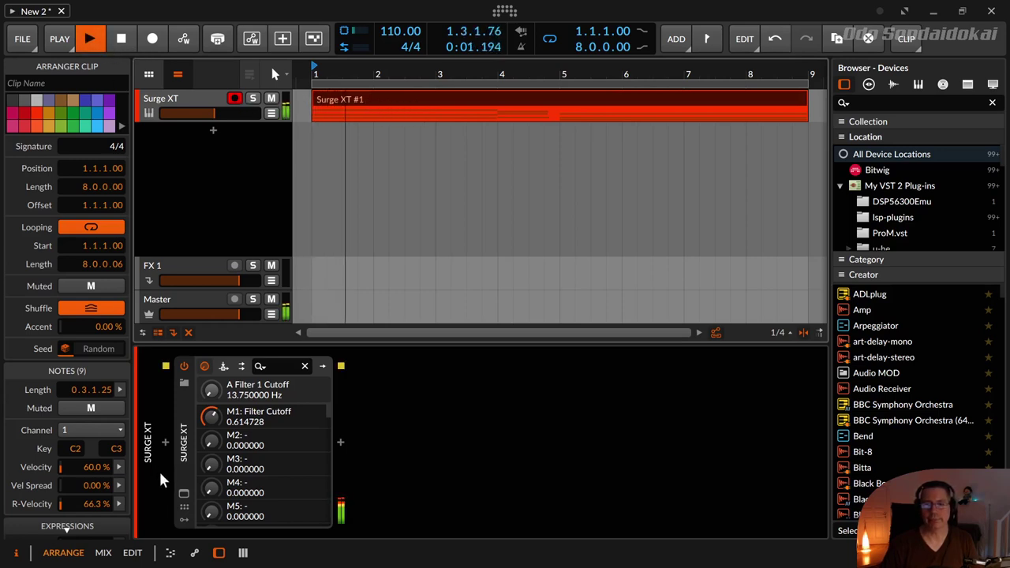
left_click(183, 496)
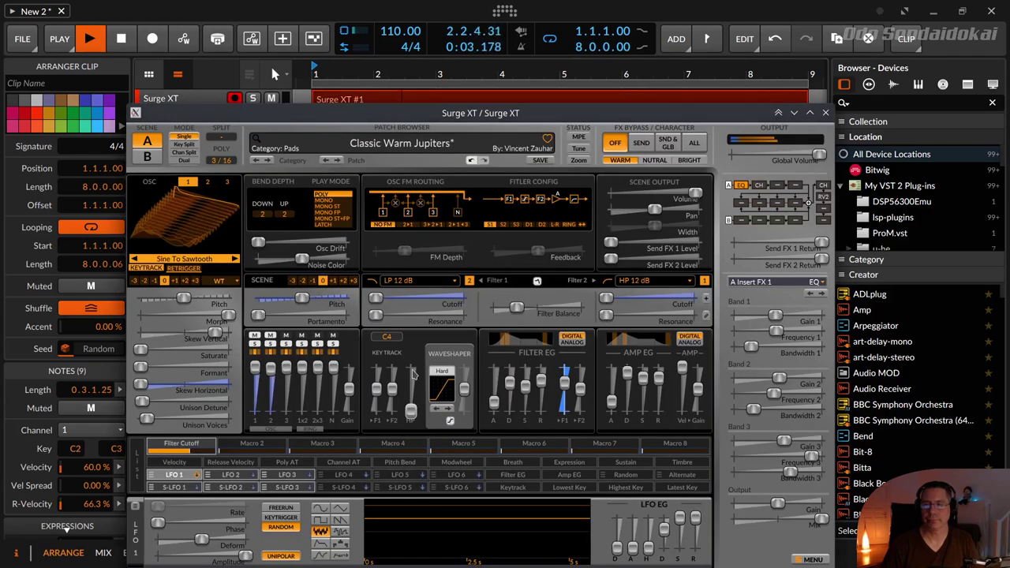
left_click_drag(369, 119, 576, 150)
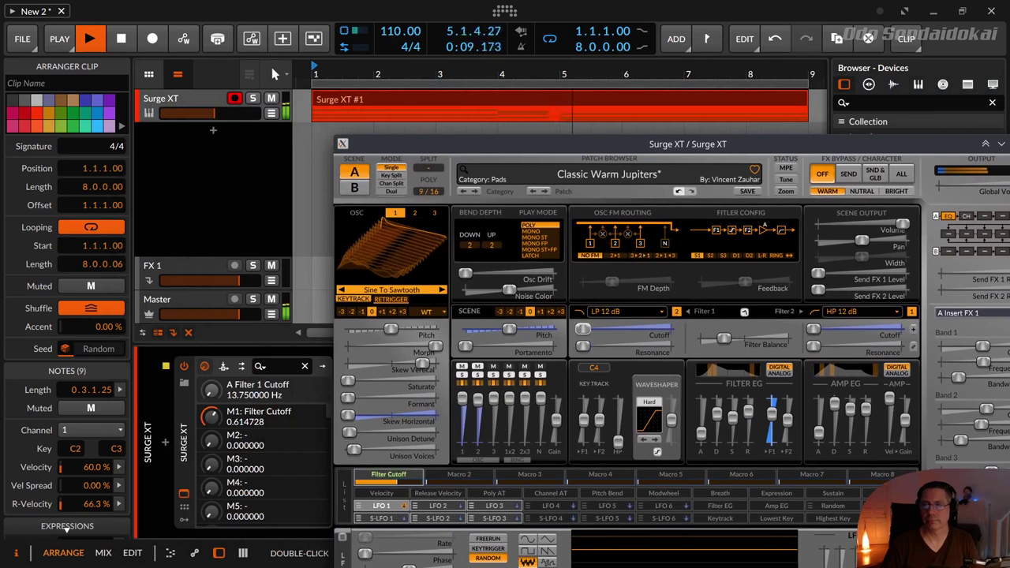
Sweep Filter 1 Cutoff during playback, stop, and leave it at 13.75 Hz.
mouse_move(583, 329)
left_mouse_down()
mouse_move(600, 329)
mouse_move(583, 328)
left_mouse_up()
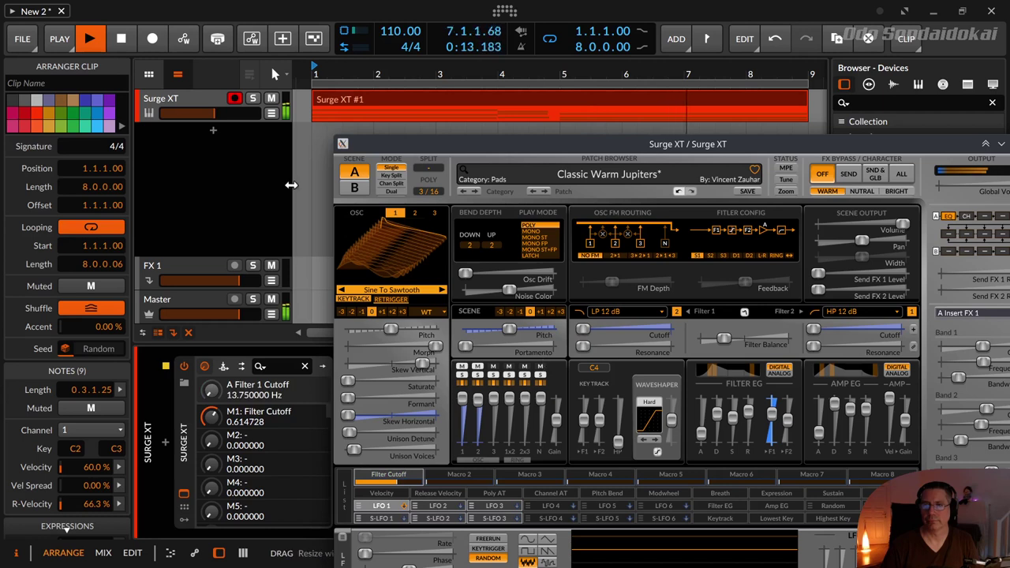
left_click(120, 39)
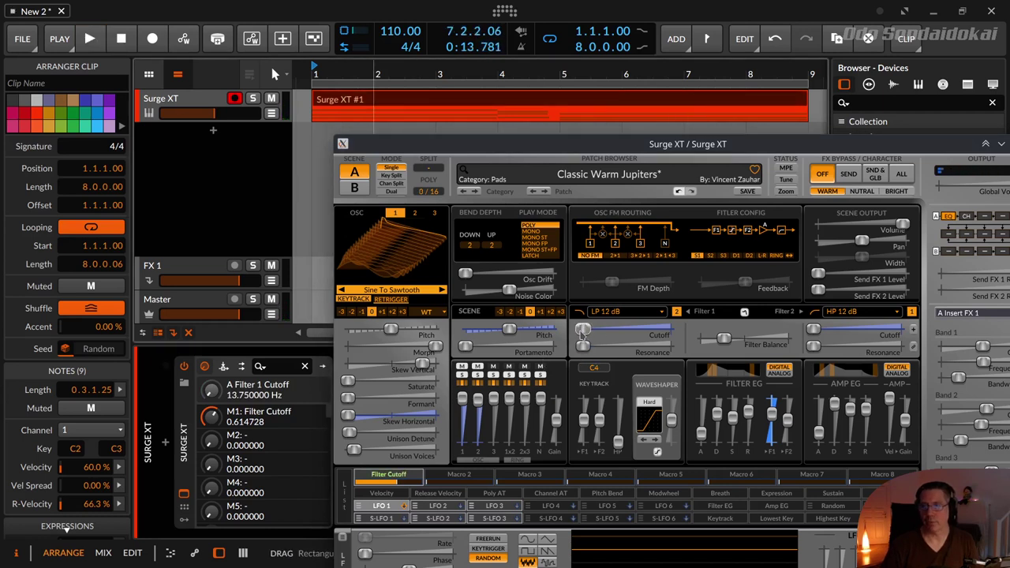
mouse_move(584, 335)
left_mouse_down()
mouse_move(608, 334)
mouse_move(583, 330)
left_mouse_up()
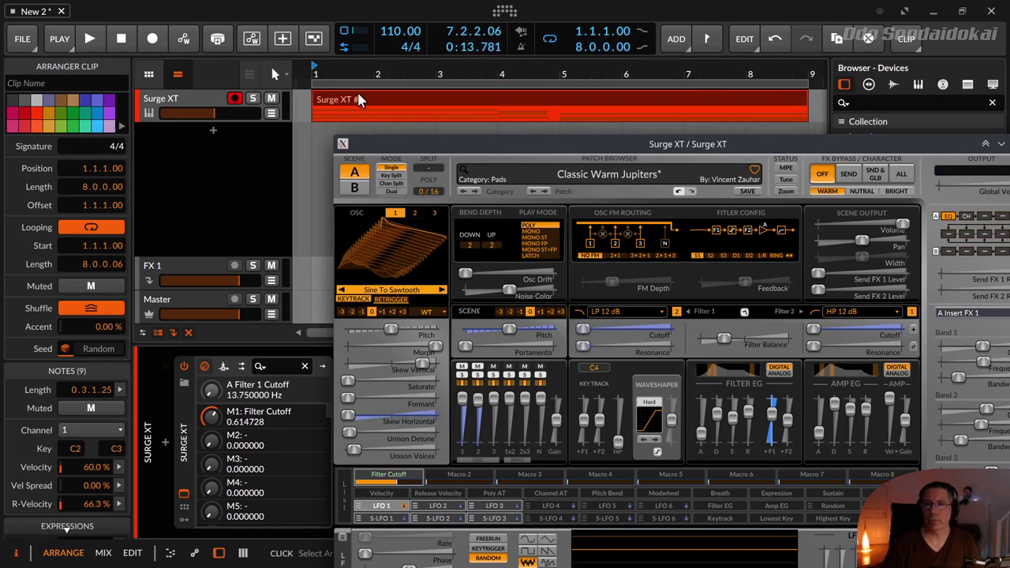
mouse_move(856, 150)
left_mouse_down()
mouse_move(836, 155)
mouse_move(873, 159)
left_mouse_up()
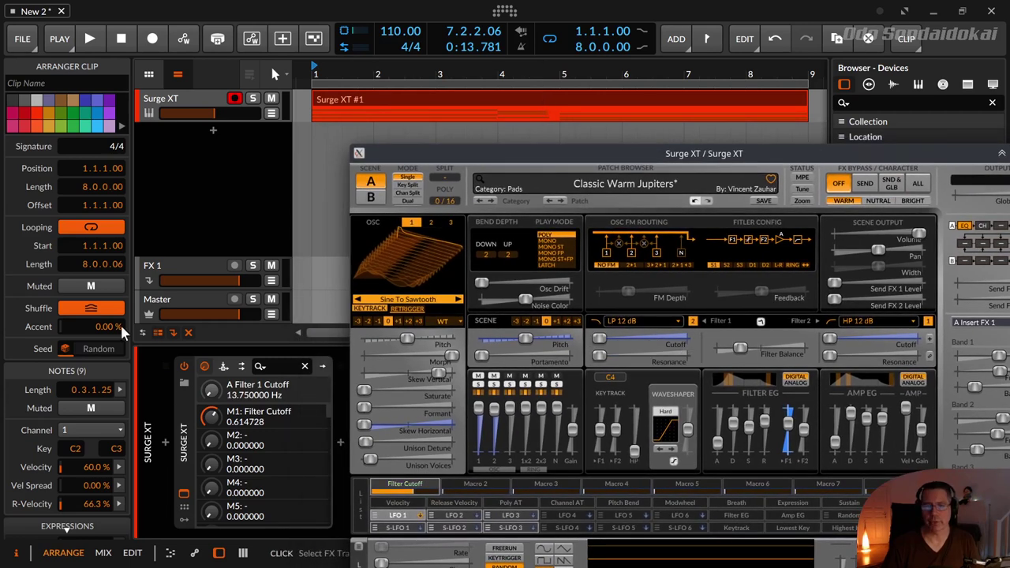
Delete the existing A Filter 1 Cutoff automation and add an automation lane for it.
right_click(211, 390)
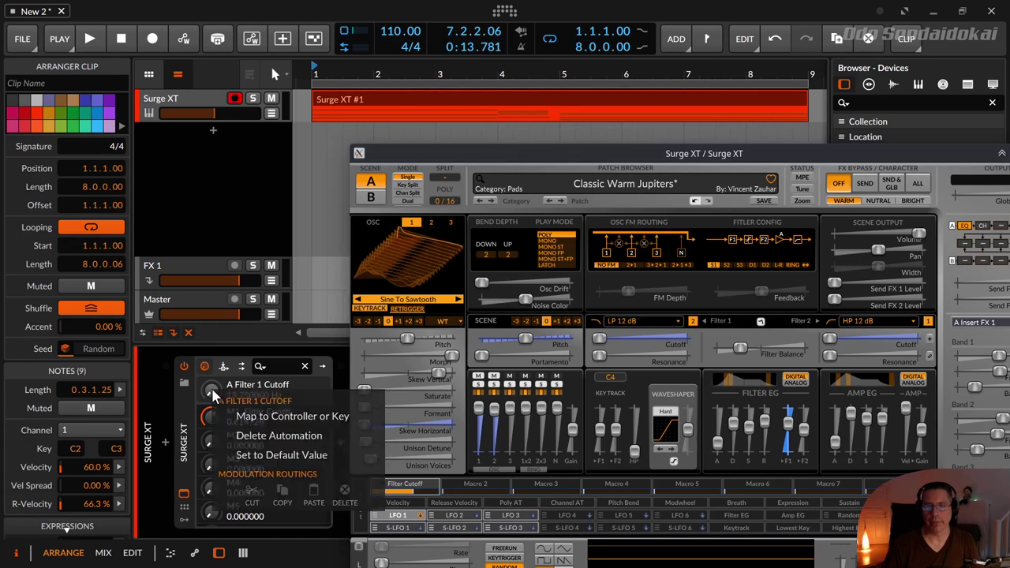
left_click(254, 435)
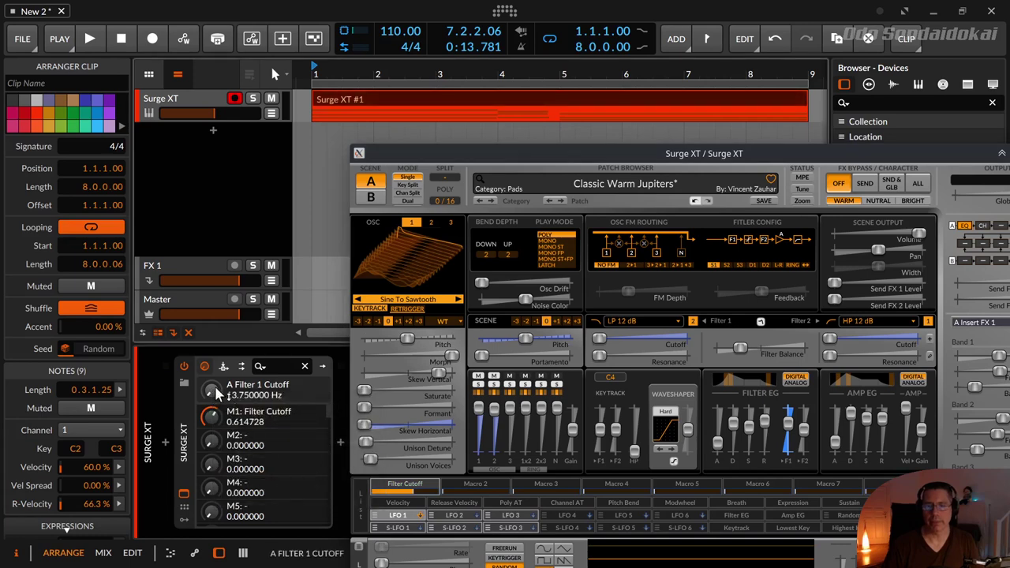
right_click(214, 384)
left_click(247, 434)
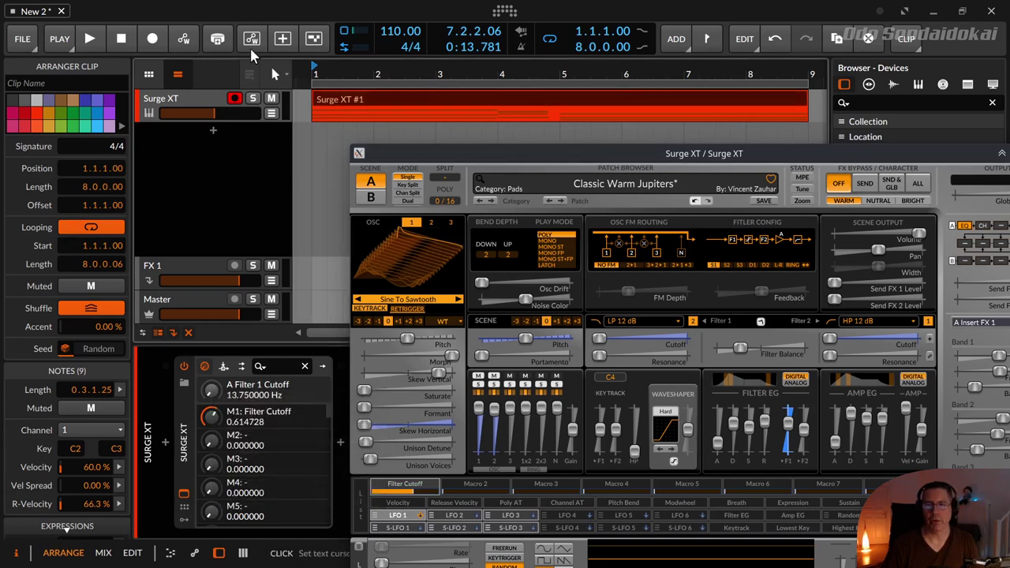
Show all track lanes, shrink Mixer Volume, remove MIDI Ch. 1 Pressure, and close Surge XT.
left_click(271, 113)
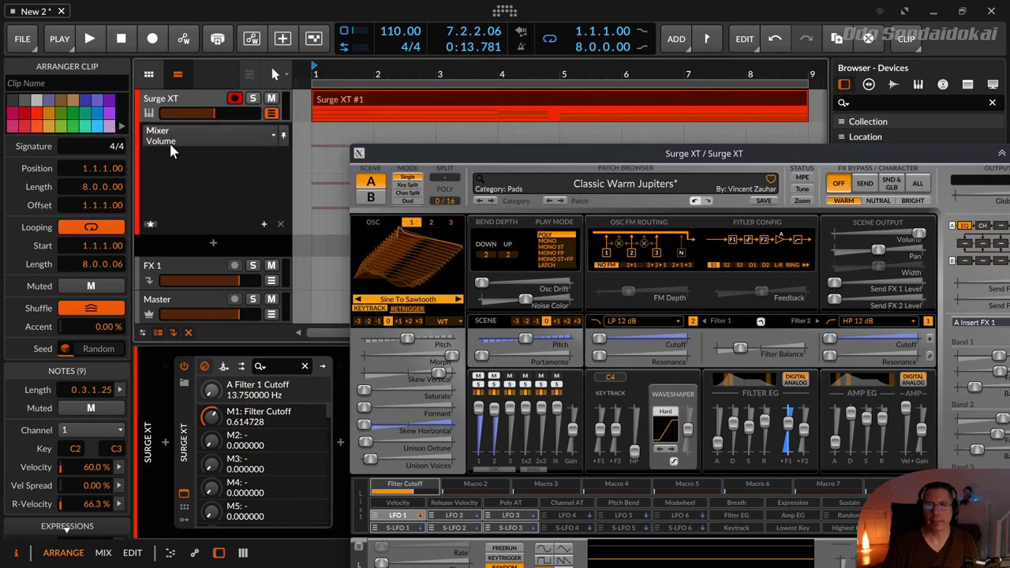
left_click(149, 225)
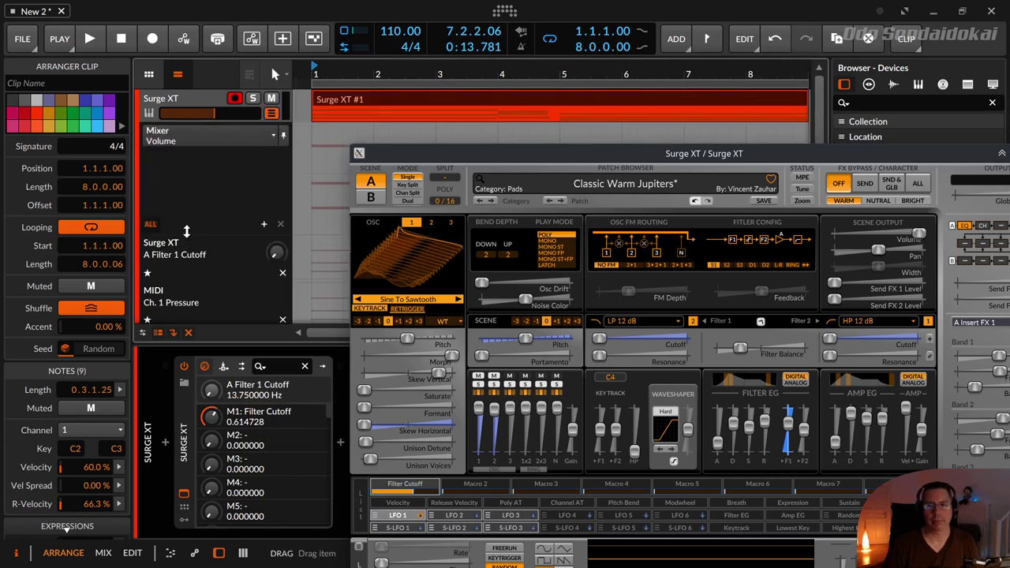
left_click_drag(186, 230, 186, 165)
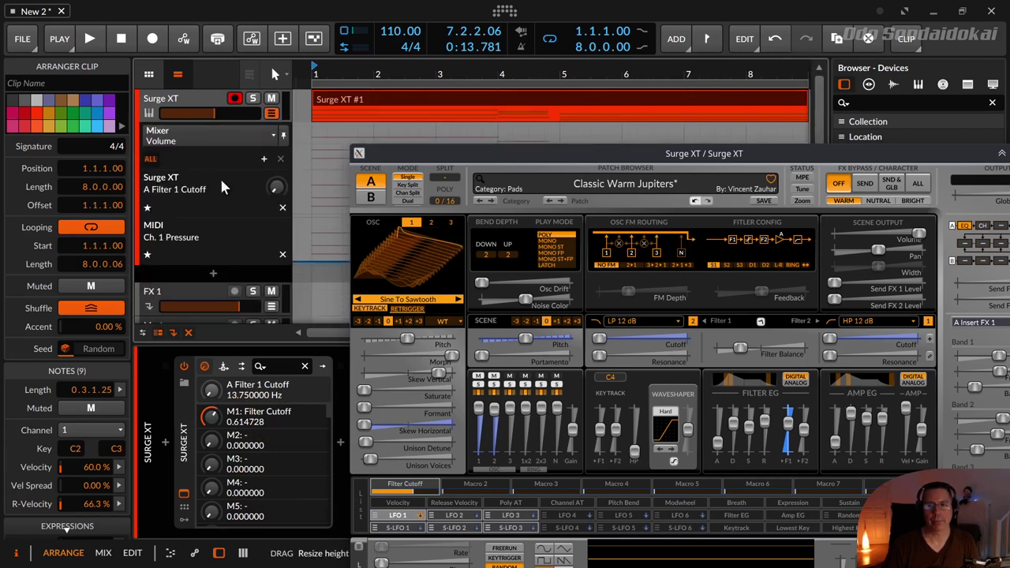
left_click(282, 256)
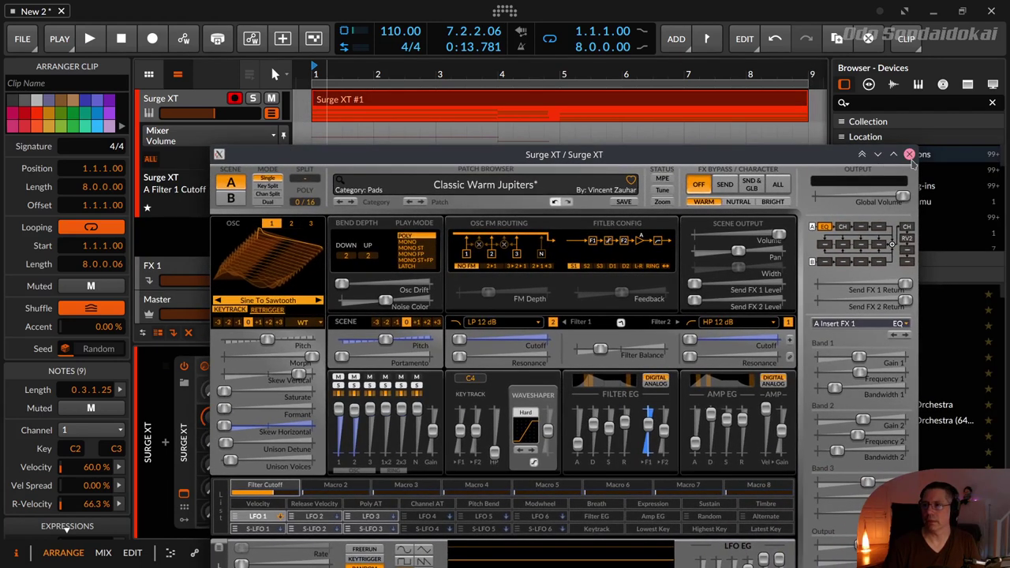
left_click(594, 161)
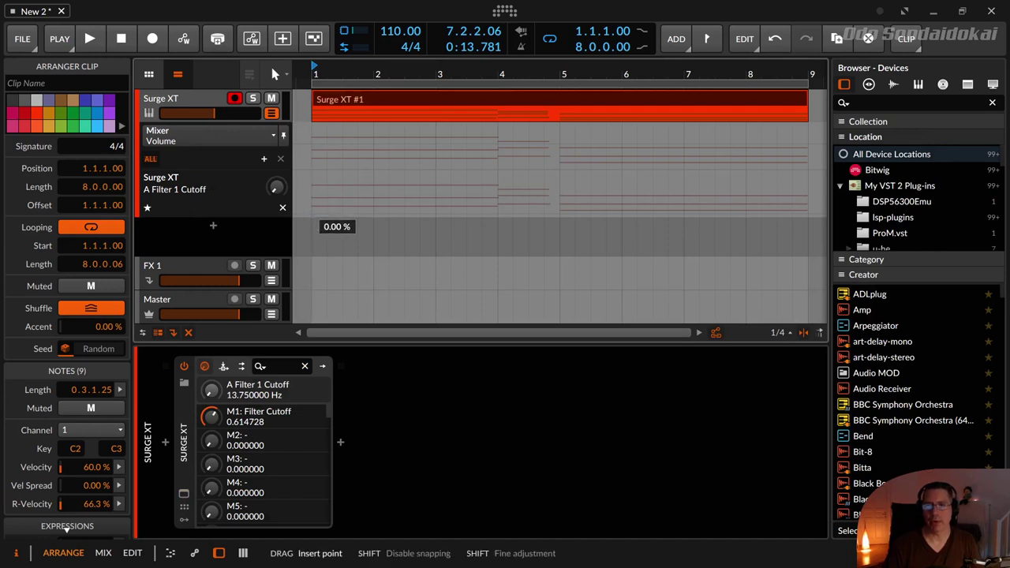
Draw a Filter 1 Cutoff ramp from 0% to 100% at bar 4 and reopen Surge XT.
left_click(312, 214)
left_click_drag(477, 214, 497, 172)
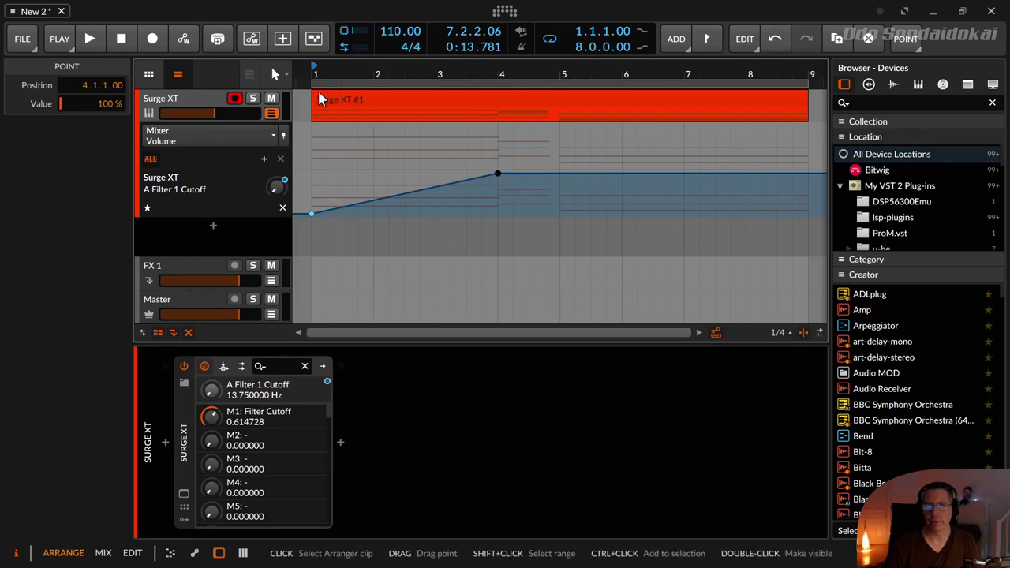
left_click(184, 495)
left_click_drag(370, 112, 715, 95)
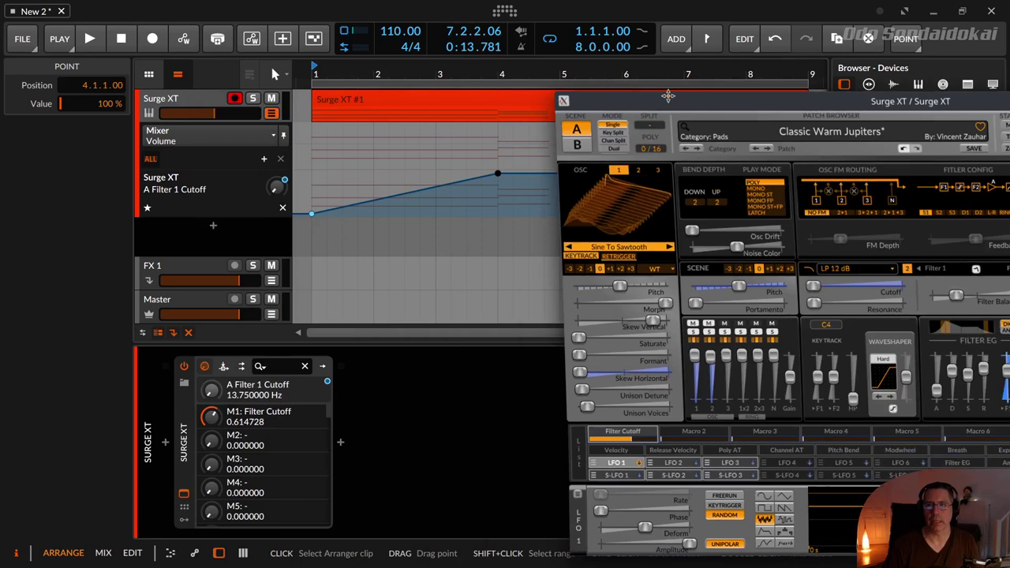
Play the cutoff ramp, stop, and start playback again.
left_click(89, 48)
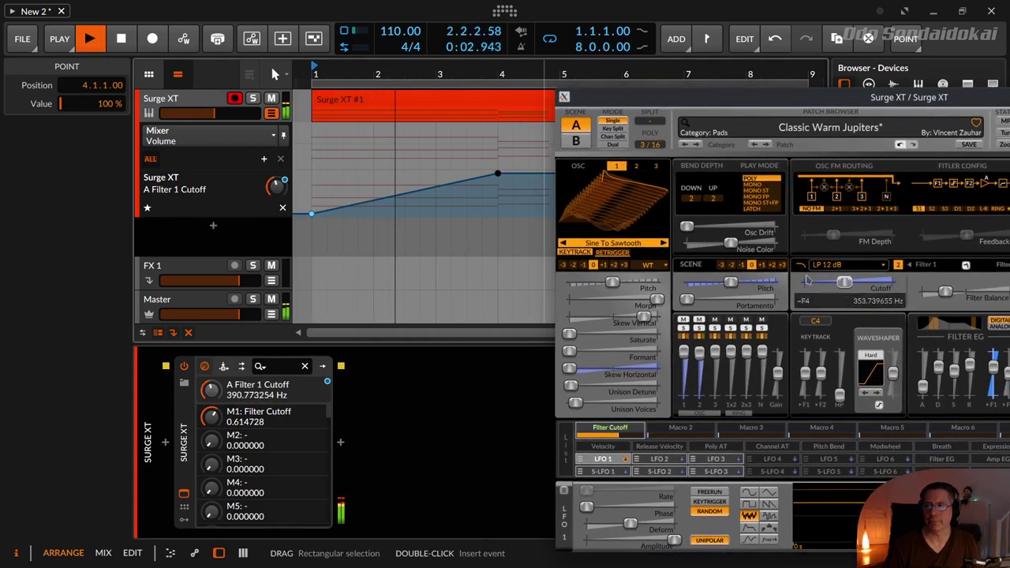
left_click(121, 41)
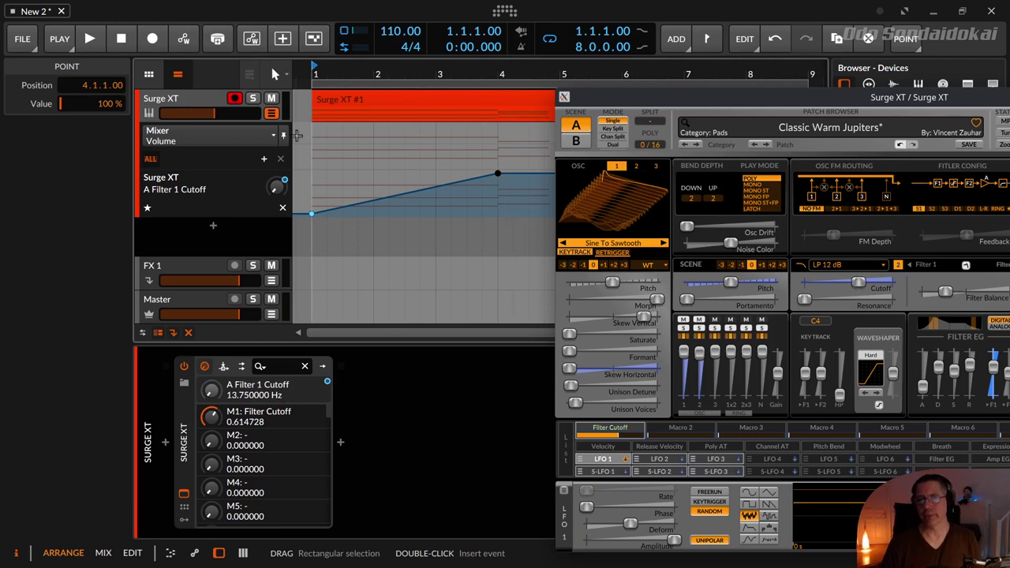
key("space")
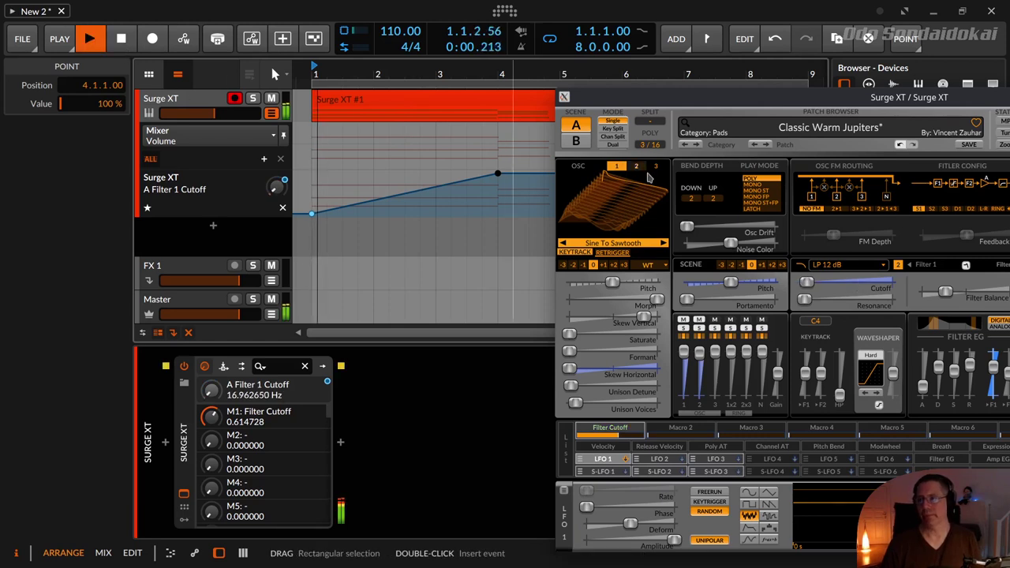
Show A Filter 1 Cutoff in the top lane, stop playback, and pull Surge XT's cutoff down.
left_click(798, 285)
left_click(120, 40)
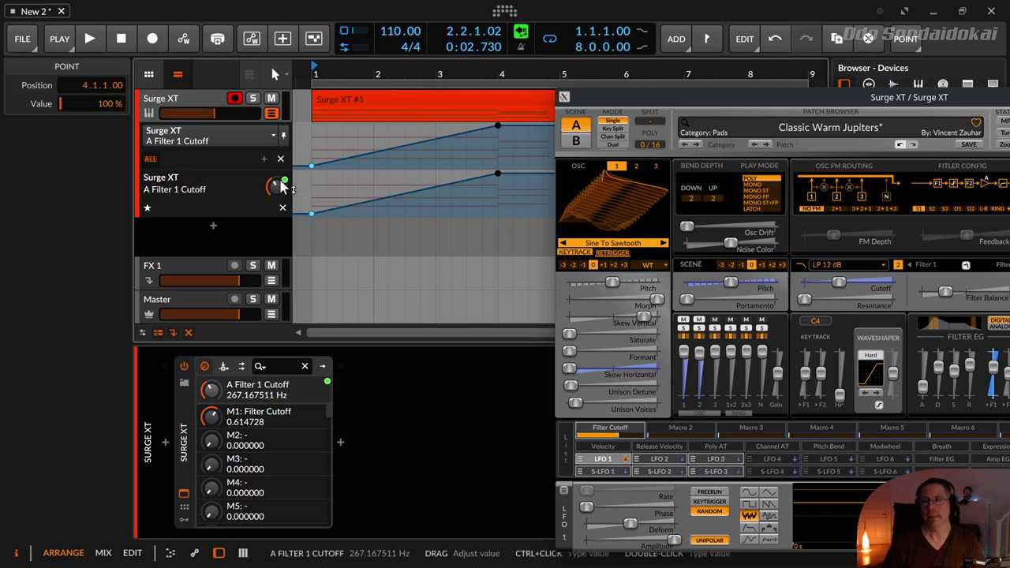
mouse_move(286, 188)
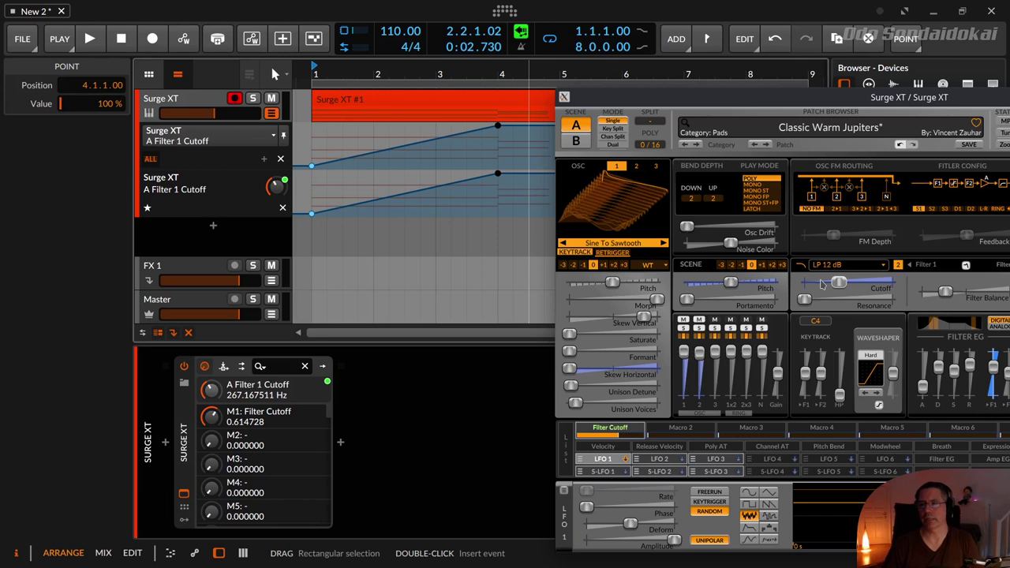
left_click_drag(849, 289, 804, 289)
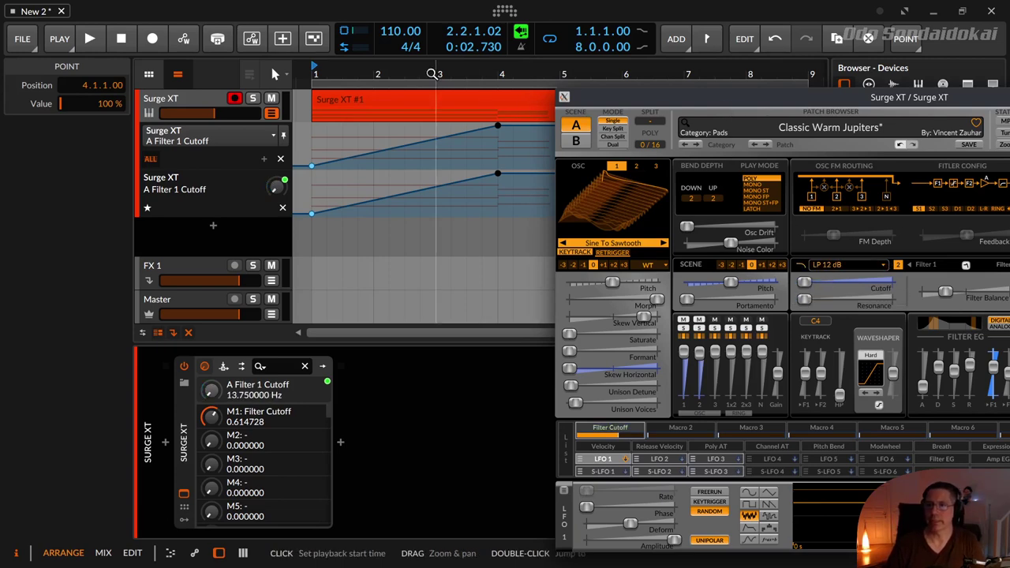
Close the Surge XT window, remove both A Filter 1 Cutoff lanes, and select the Surge XT #1 clip.
left_click_drag(742, 103, 498, 98)
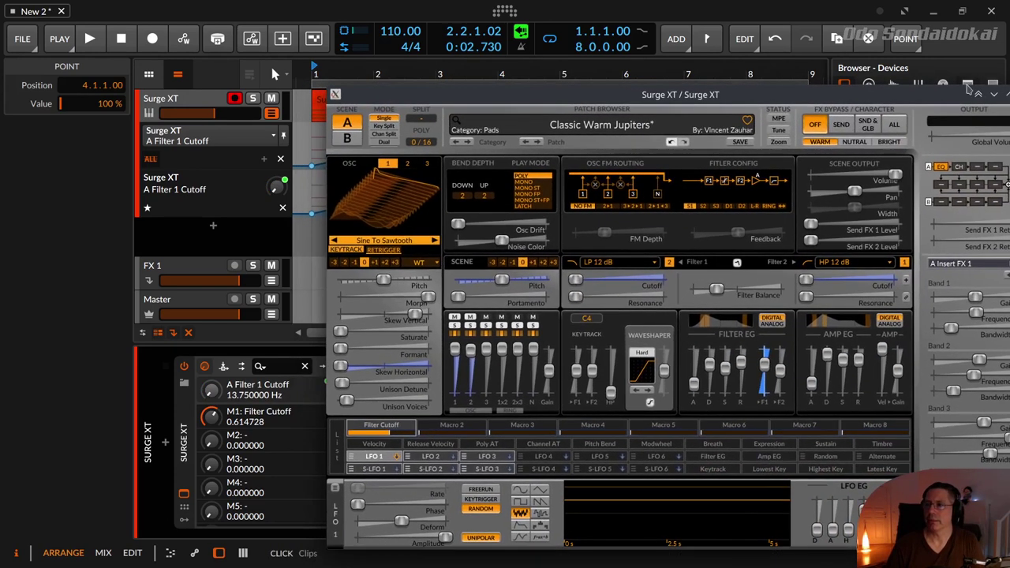
left_click(184, 494)
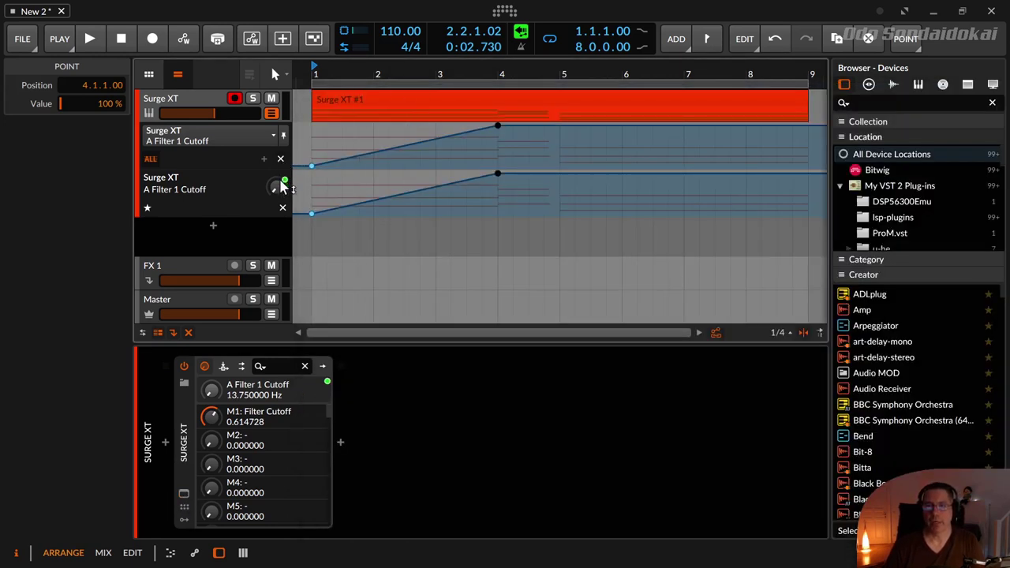
left_click(283, 208)
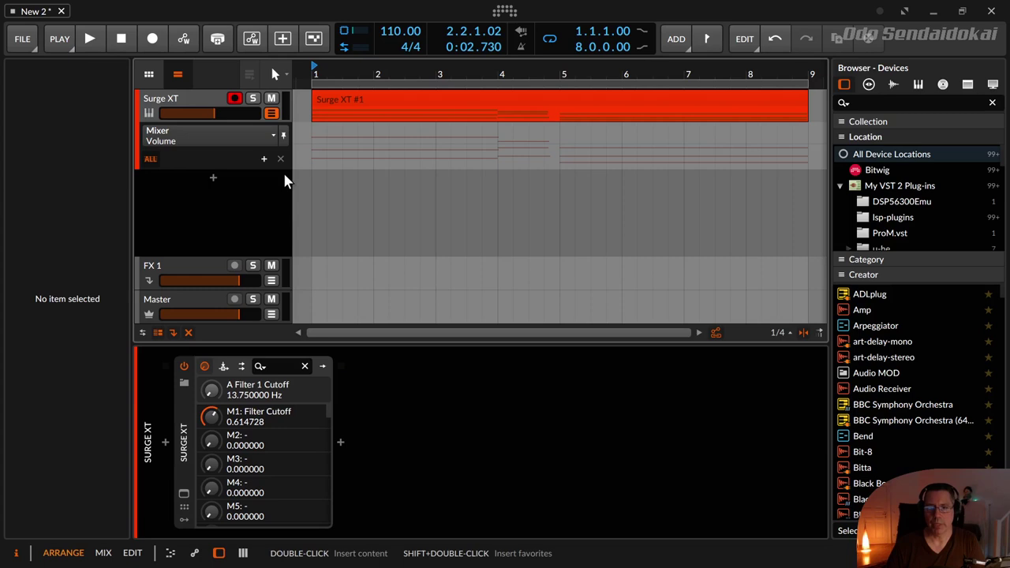
left_click(338, 100)
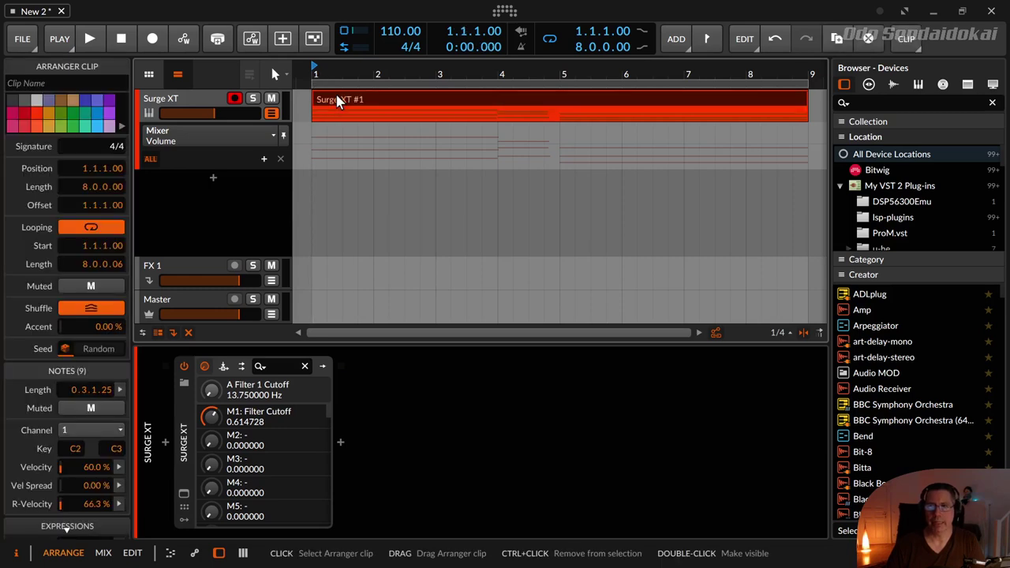
Open the clip automation editor and select the Surge XT #1 clip.
left_click(197, 554)
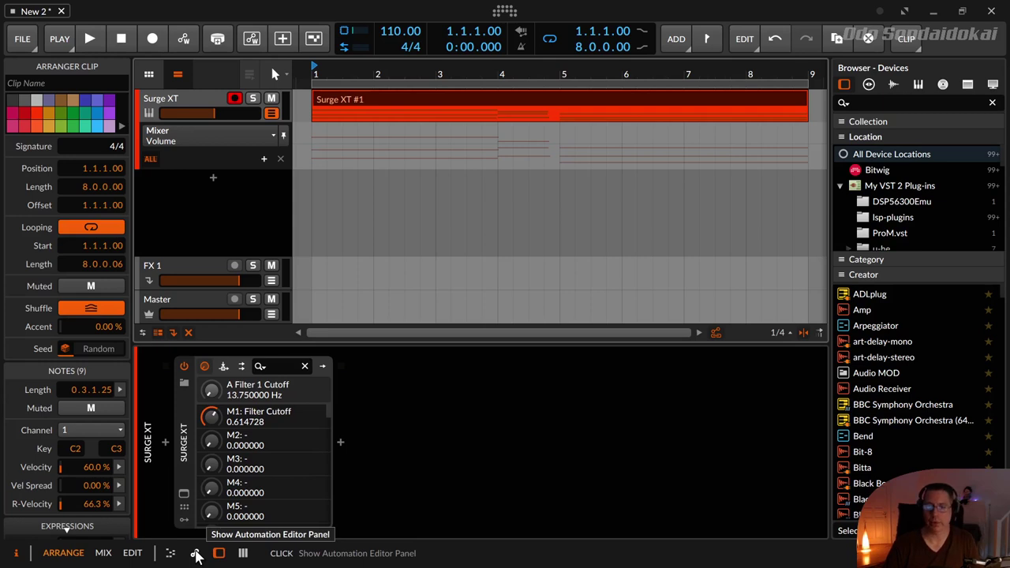
left_click(197, 554)
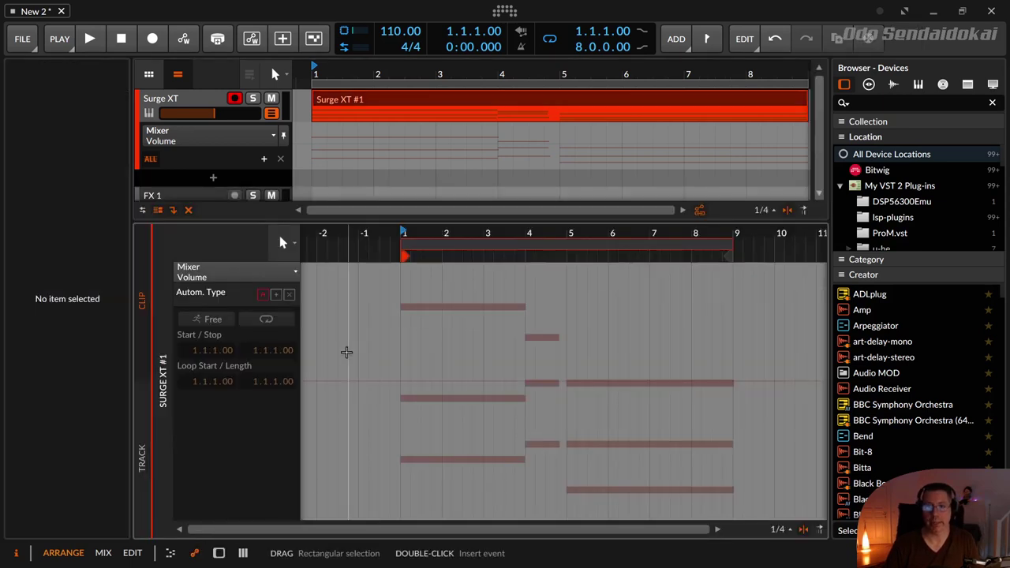
left_click_drag(442, 235, 405, 236)
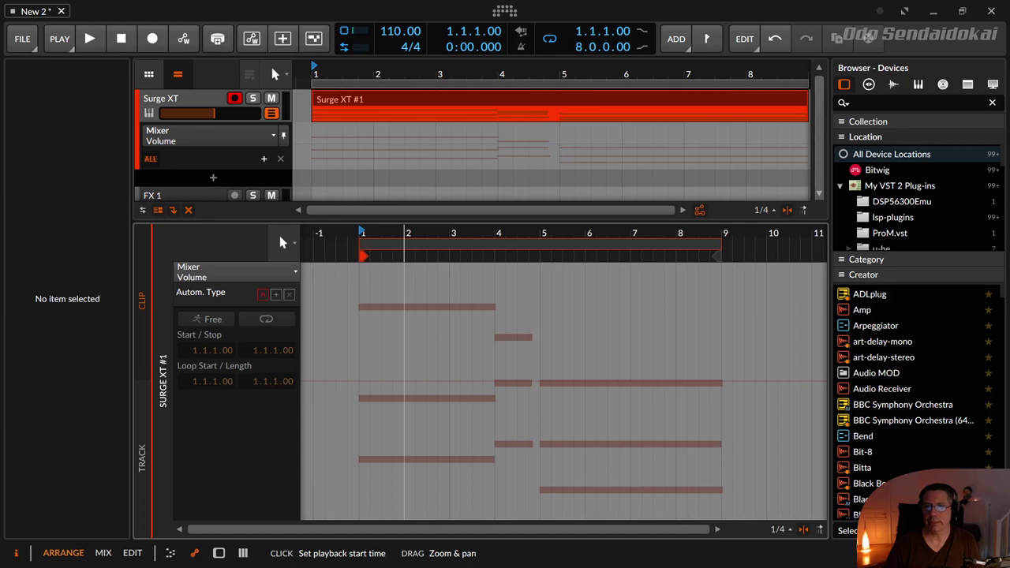
left_click(326, 103)
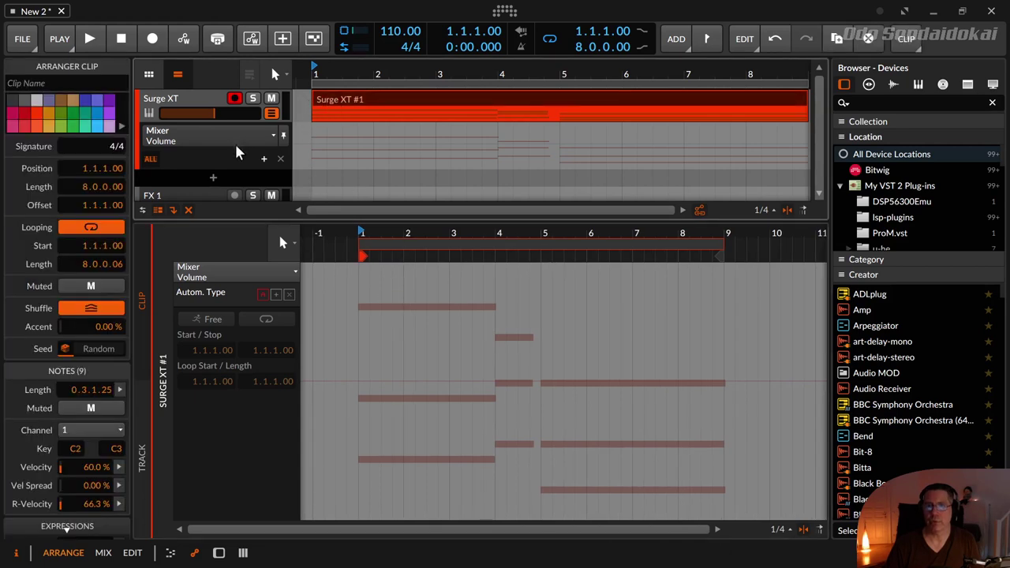
Retarget the track automation lane to A Filter 1 Cutoff and return to the clip editor.
left_click(220, 137)
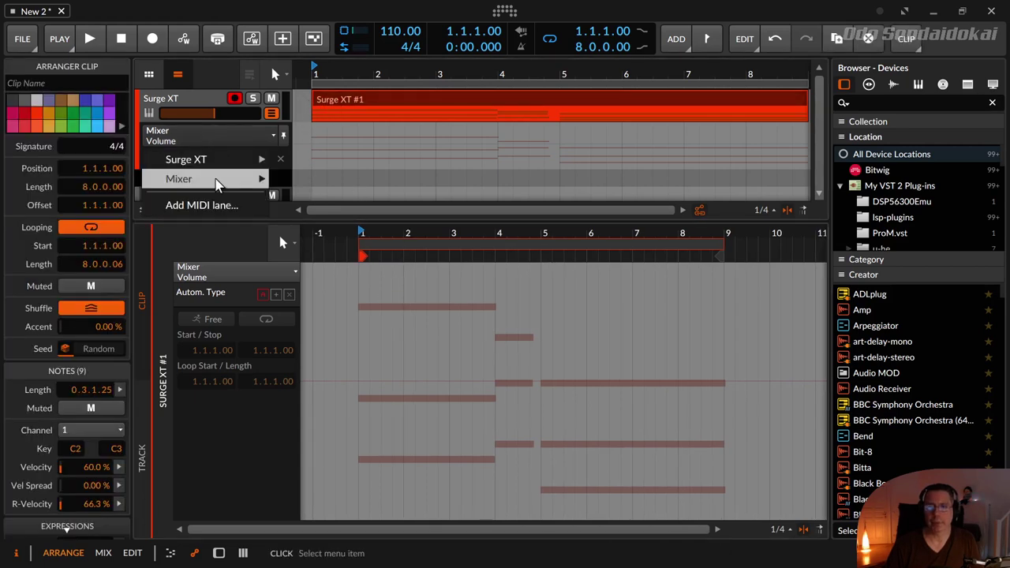
left_click(522, 152)
key("d")
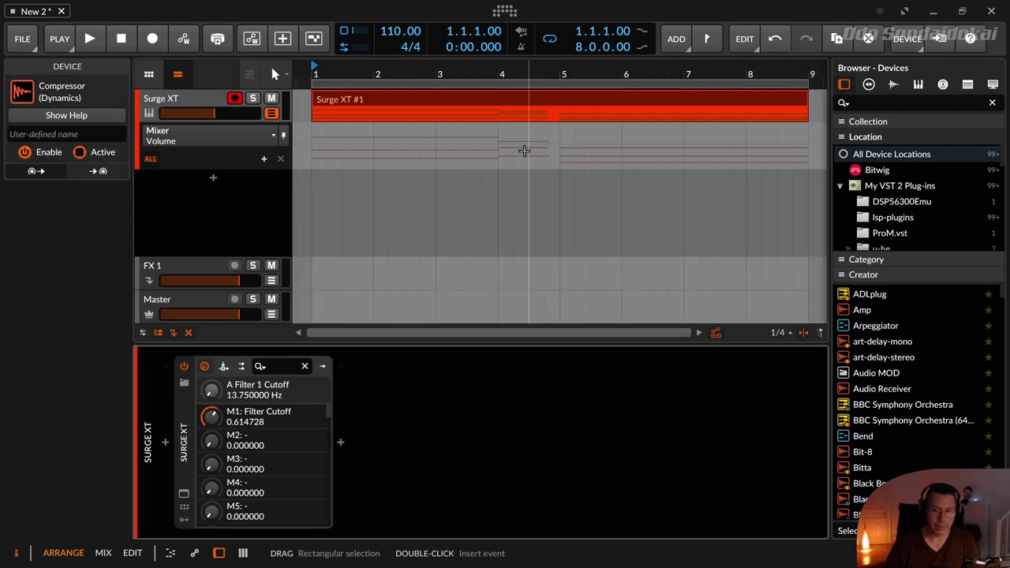
left_click(211, 390)
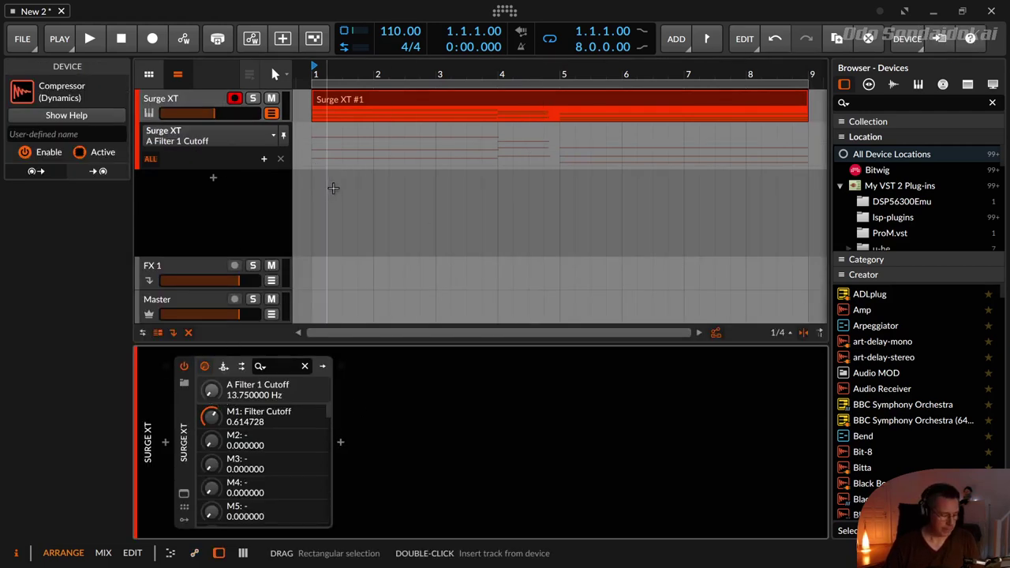
key("e")
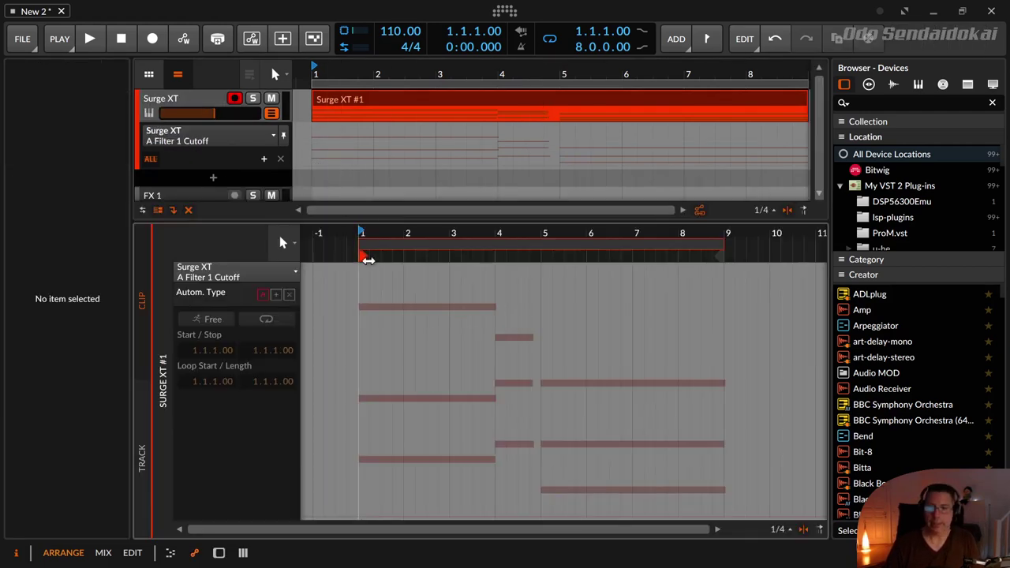
Draw a rising ramp in the cutoff track automation, then select and delete its three points.
left_click(311, 167)
left_click_drag(379, 168, 404, 145)
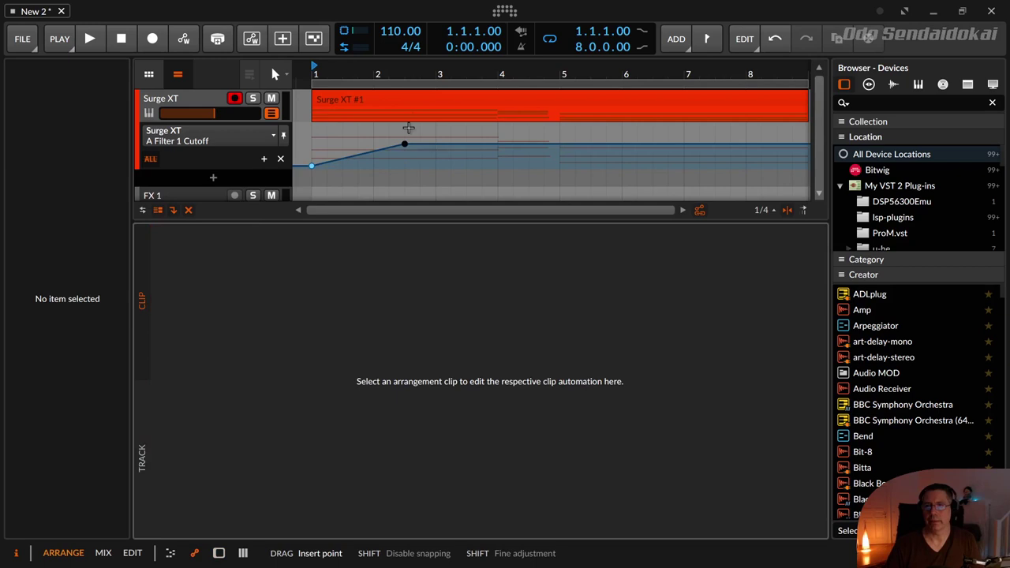
left_click(395, 107)
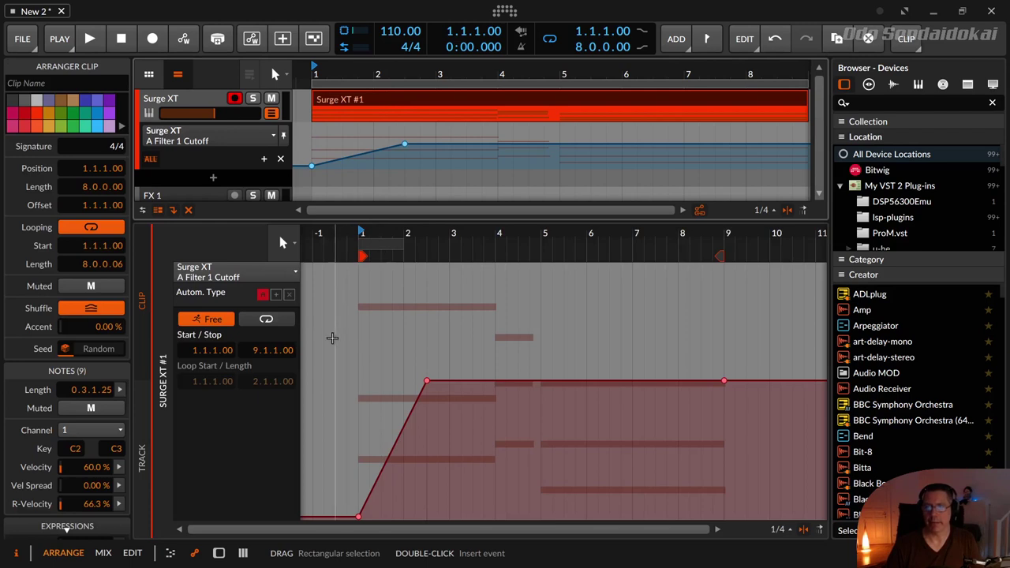
left_click_drag(332, 338, 754, 535)
key("Delete")
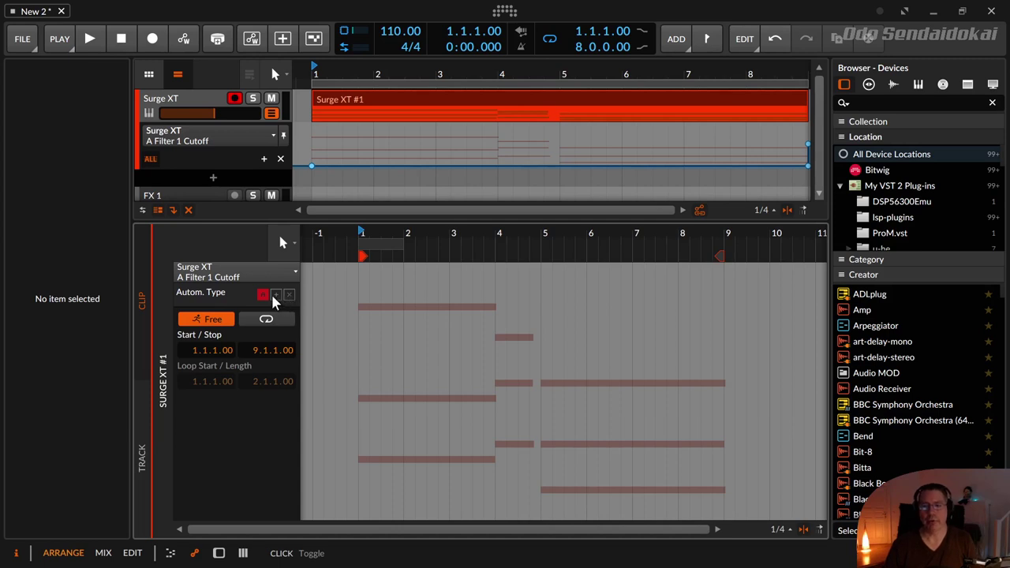
Take the clip cutoff automation out of absolute mode and add points at bar 1 and near bar 1.4.
left_click(247, 296)
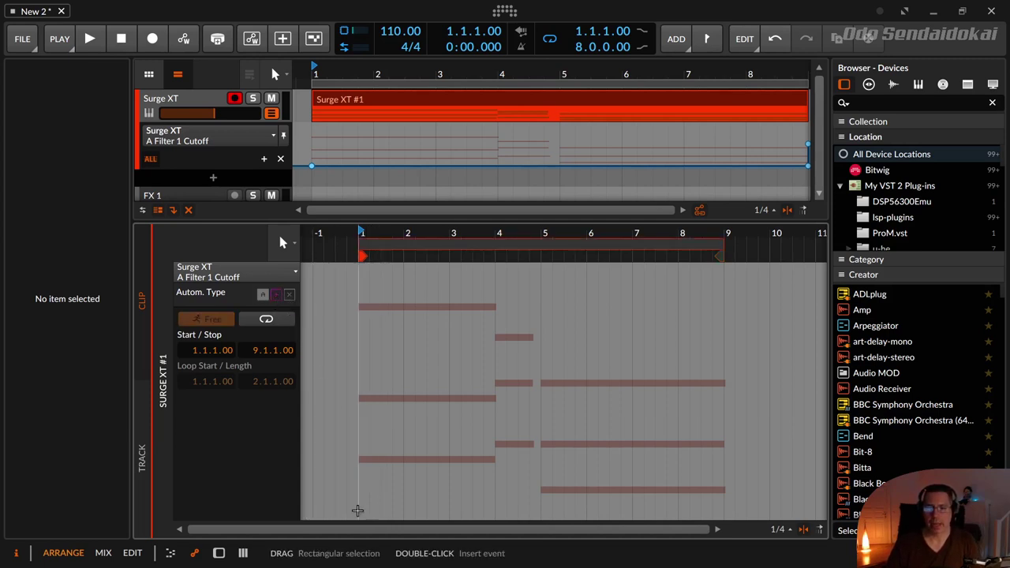
left_click(356, 513)
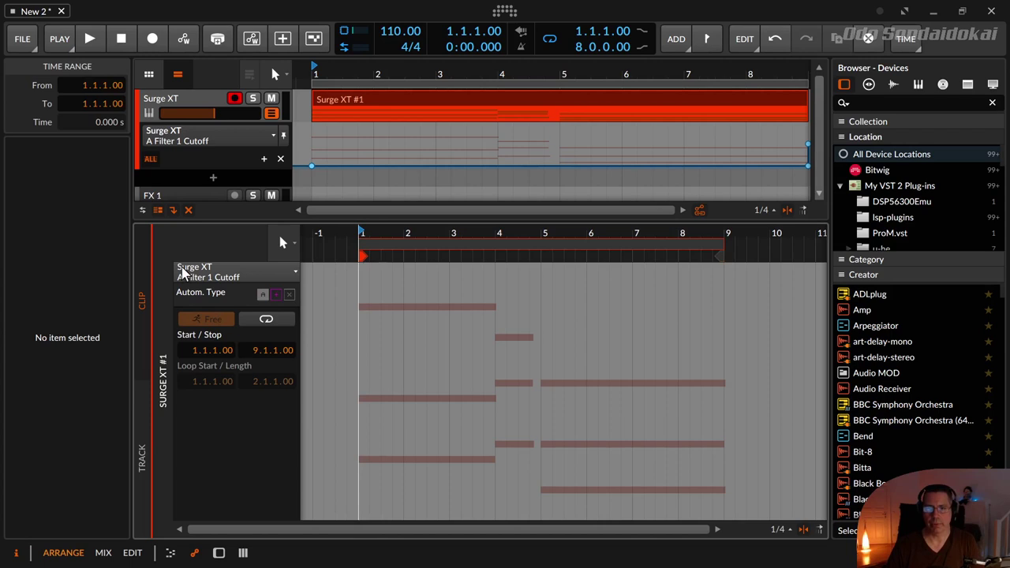
double_click(360, 515)
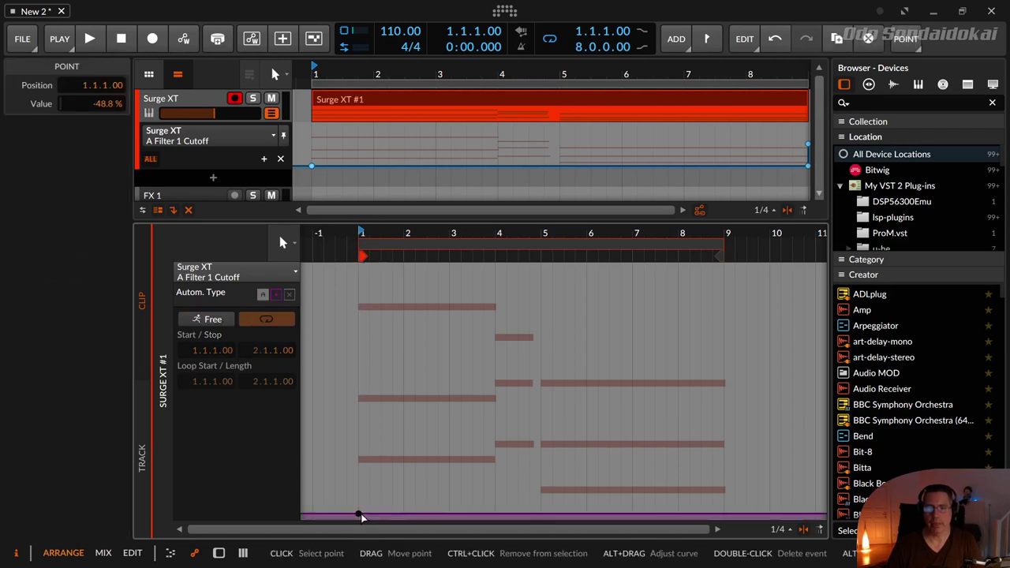
left_click_drag(447, 515, 723, 517)
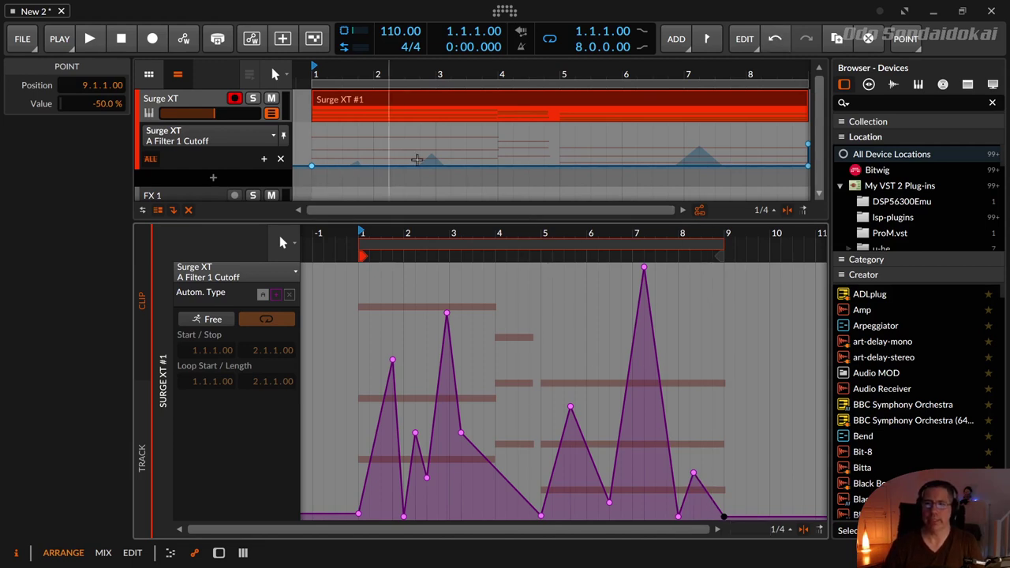
Select and then deselect the track cutoff automation points.
left_click_drag(302, 149, 338, 174)
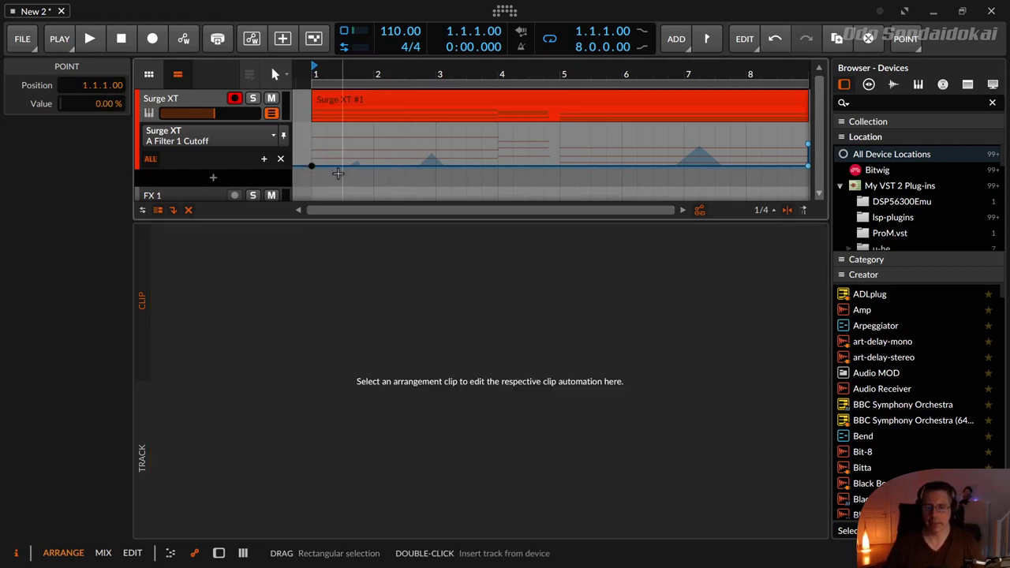
left_click(337, 173)
left_click_drag(772, 136, 813, 175)
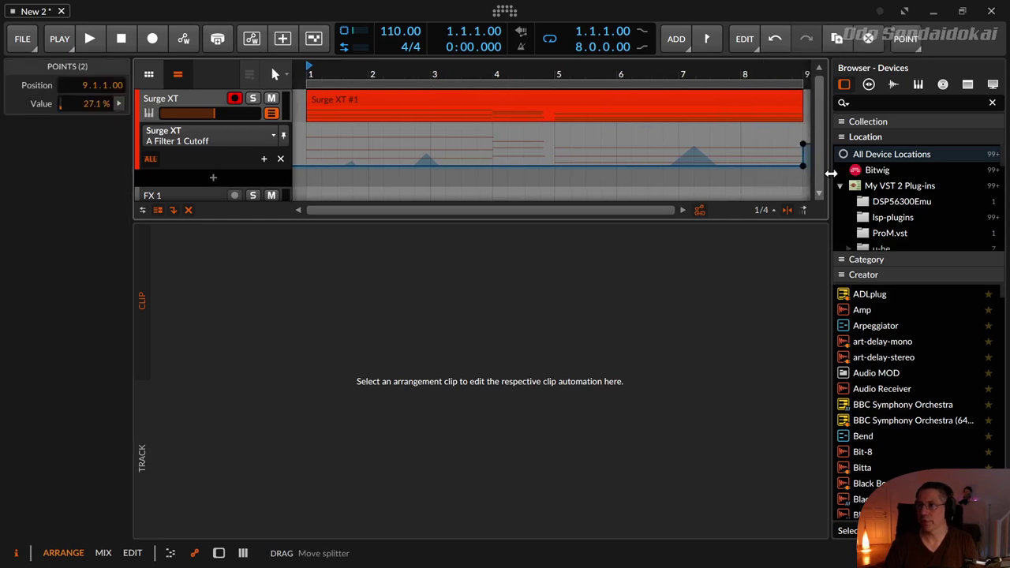
key("Escape")
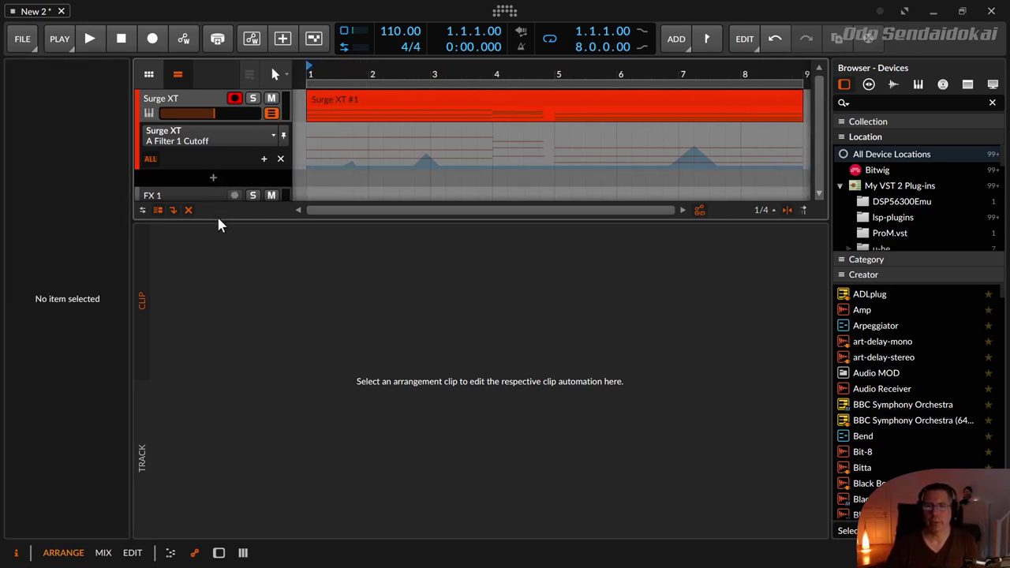
Enlarge the arranger to show FX 1 and Master, select Surge XT #1, and show its device panel.
left_click_drag(216, 224, 232, 324)
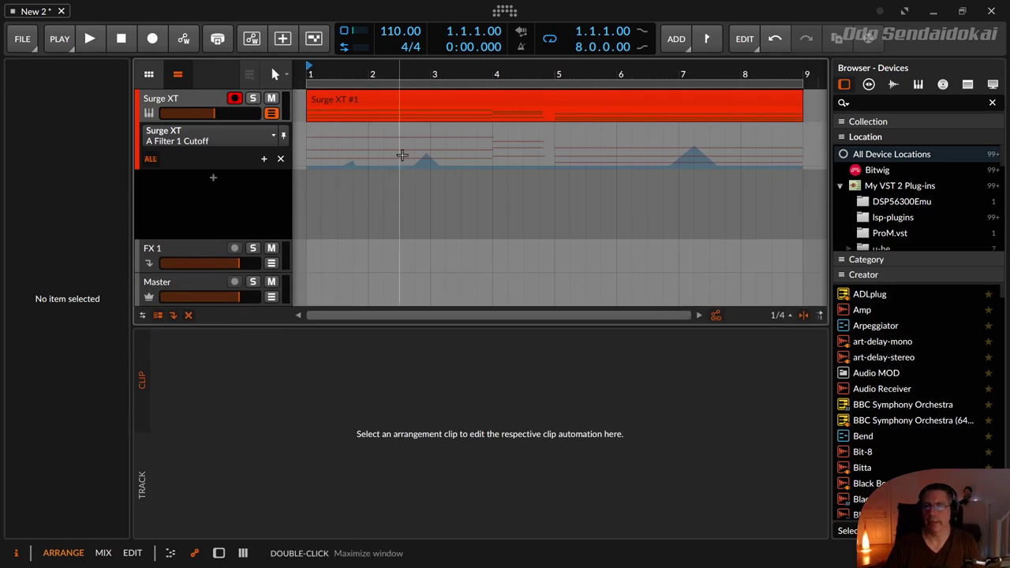
left_click(406, 95)
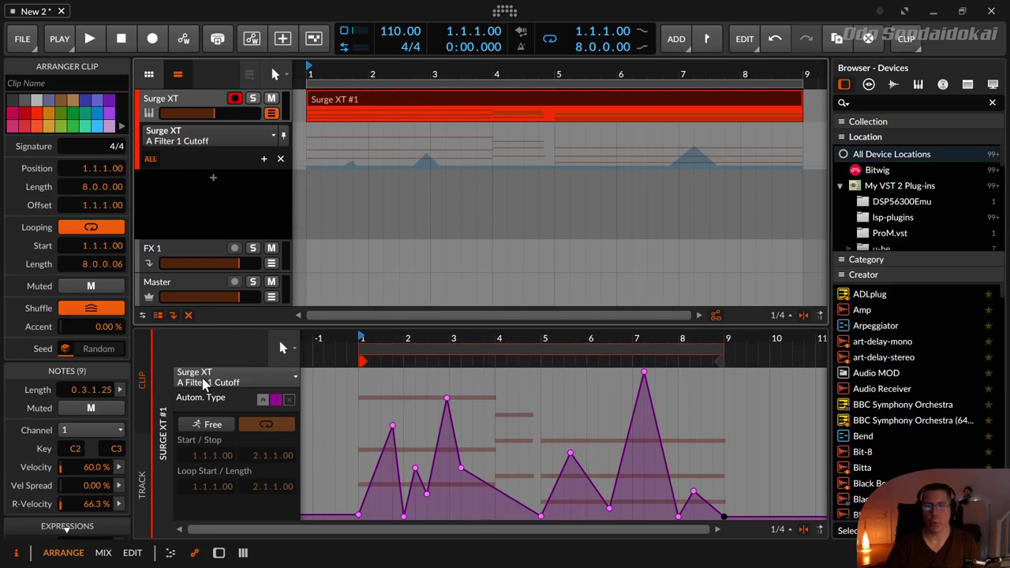
key("d")
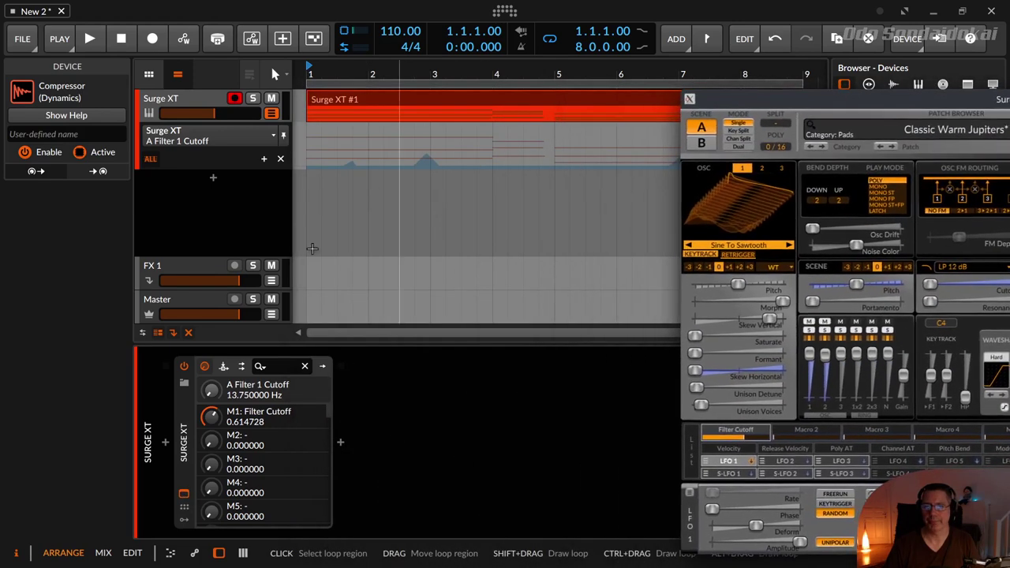
Select the Surge XT #1 clip, open its automation editor, and reposition the Surge XT window.
left_click(345, 96)
double_click(347, 102)
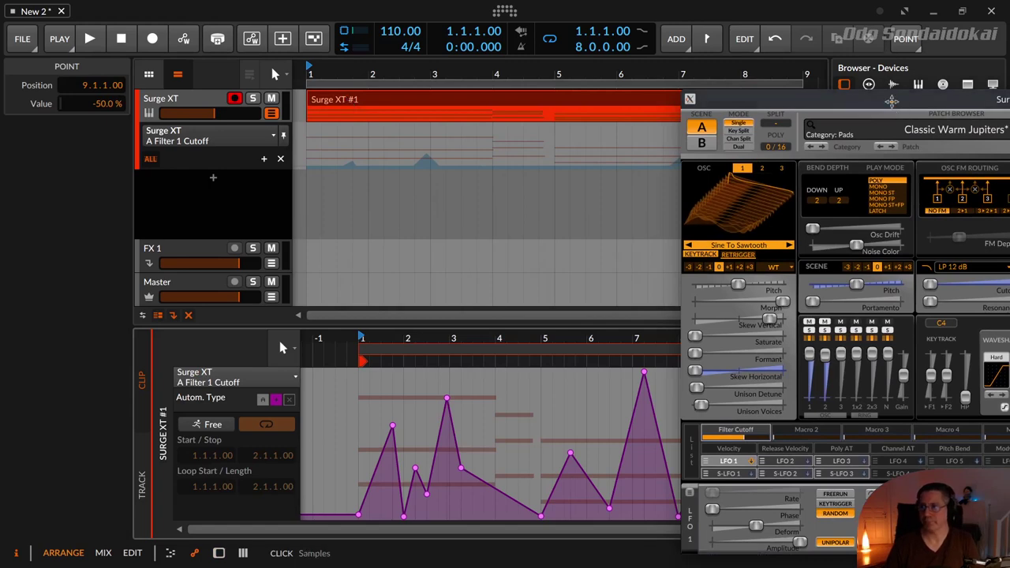
mouse_move(892, 101)
left_mouse_down()
mouse_move(844, 83)
mouse_move(817, 120)
mouse_move(918, 119)
mouse_move(884, 105)
left_mouse_up()
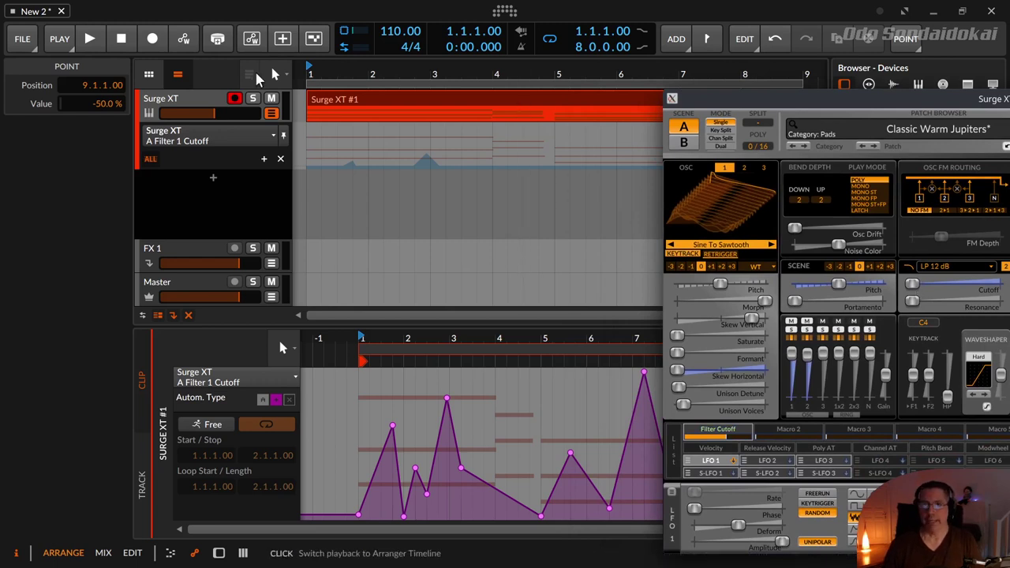
Play the clip while turning Filter 1 Cutoff down, stop, then set it to about 103.6 Hz.
left_click(89, 38)
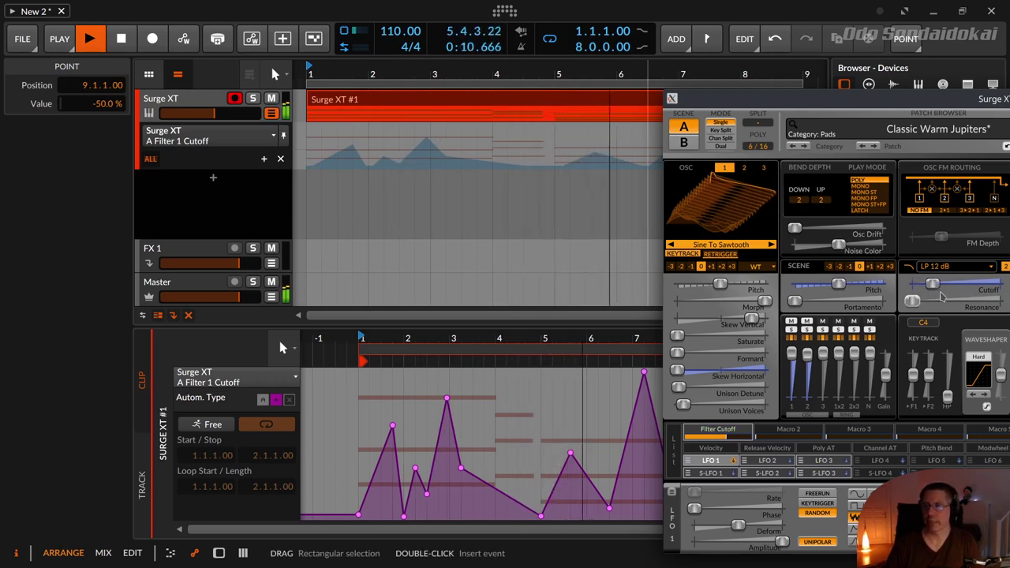
left_click_drag(942, 290, 991, 284)
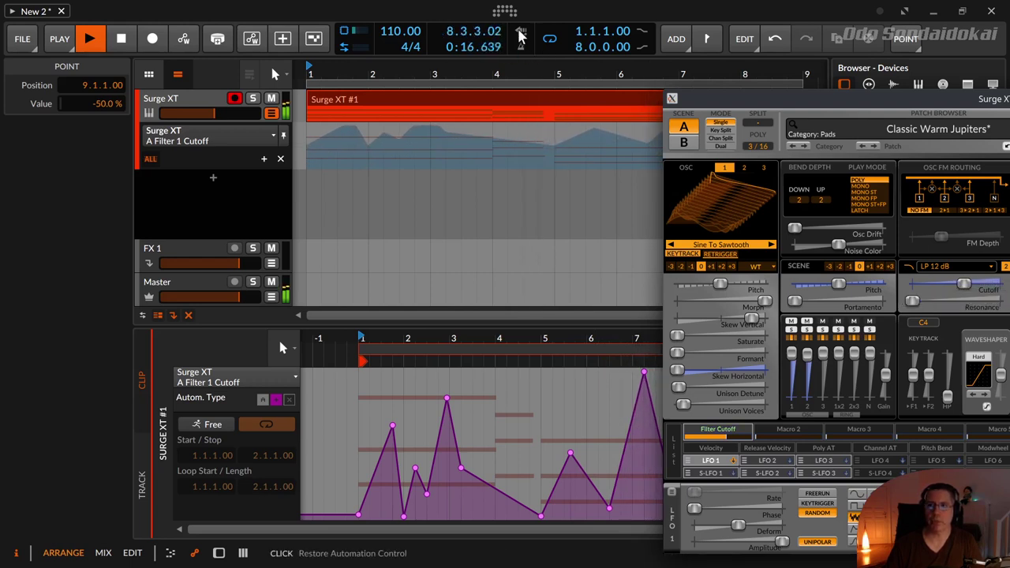
left_click(122, 40)
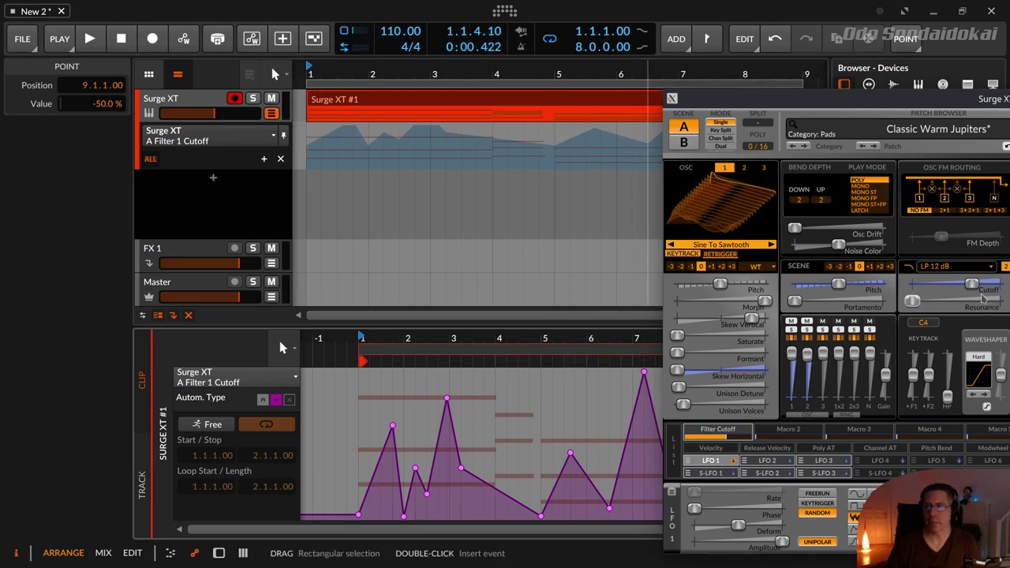
left_click_drag(972, 284, 942, 284)
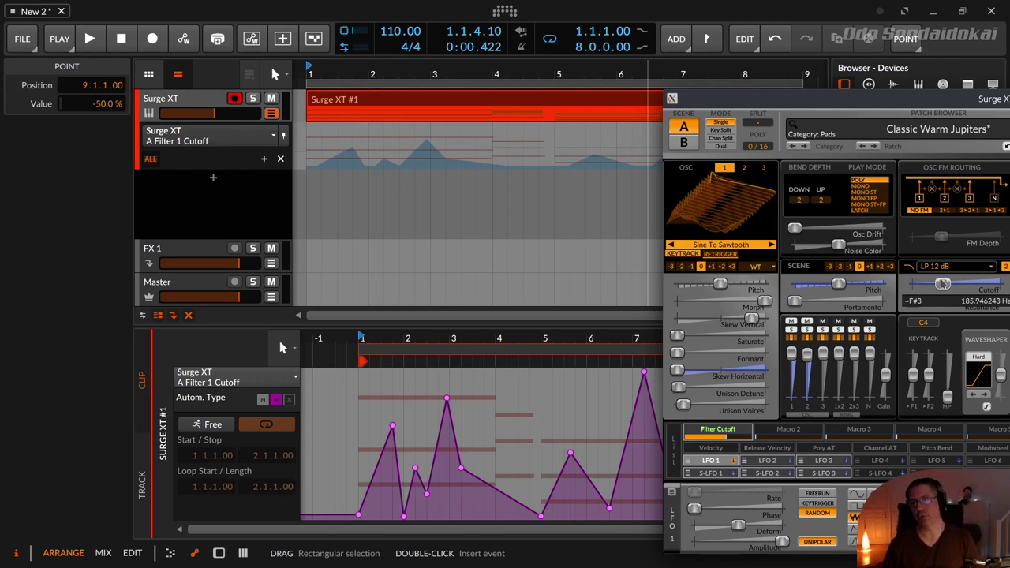
left_click_drag(943, 284, 917, 284)
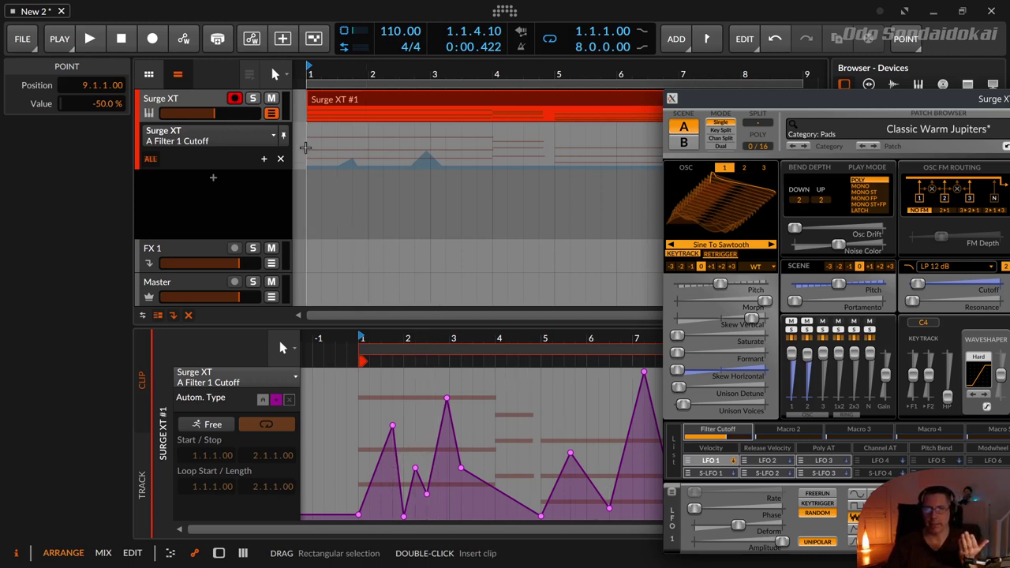
Add Filter 1 Cutoff track automation points, raising one near bar 4.7 to 81.9% and one near bar 5 to 100%.
left_click(307, 165)
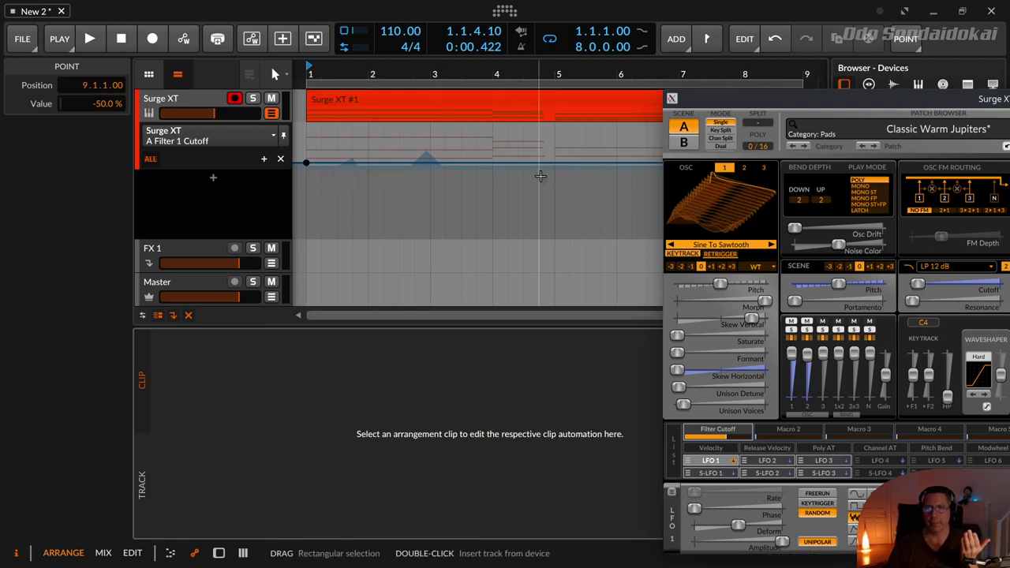
left_click_drag(540, 166, 570, 129)
left_click(544, 149)
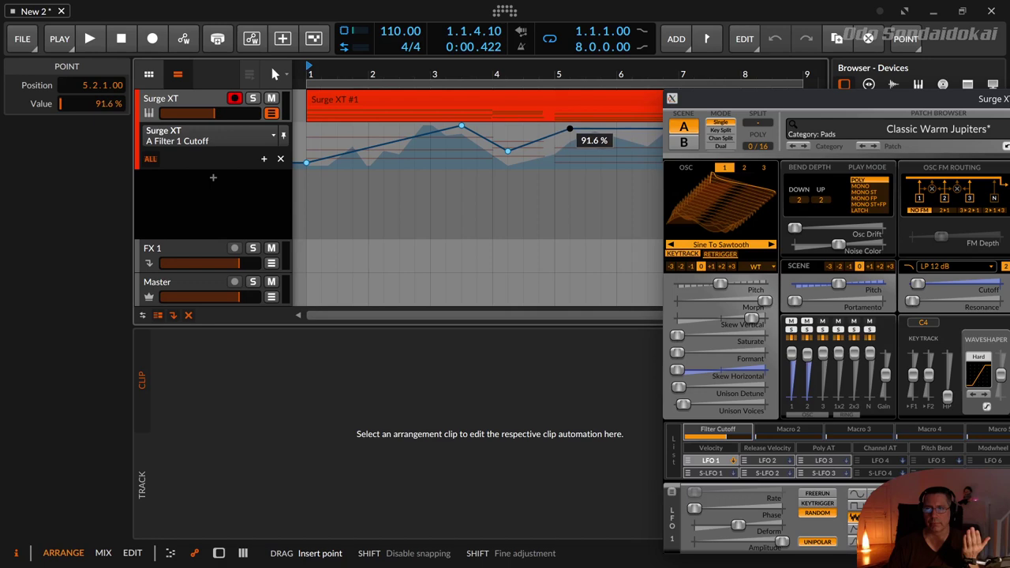
Delete the Surge XT #1 clip, then restore it with undo.
left_click(304, 110)
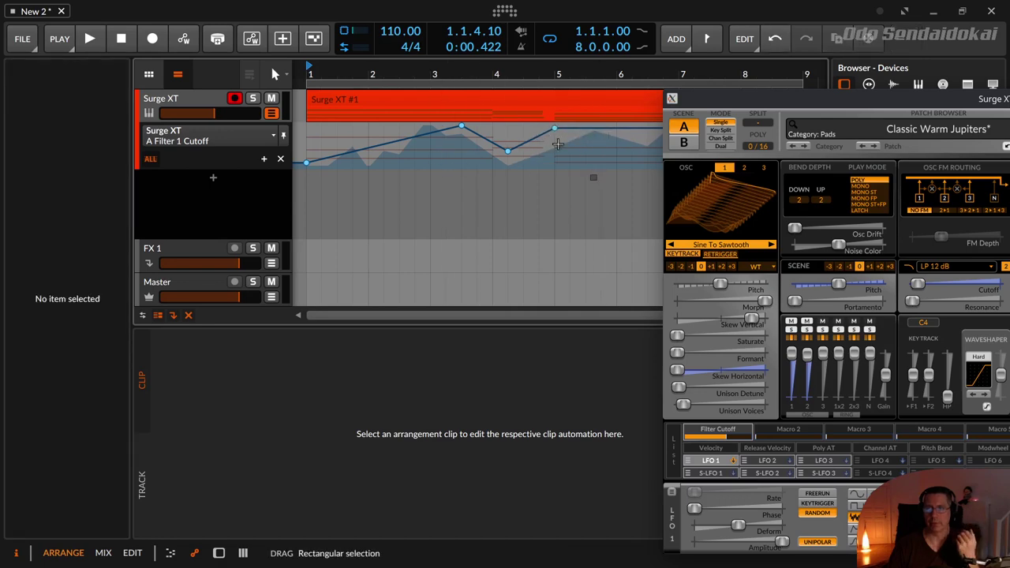
key("Delete")
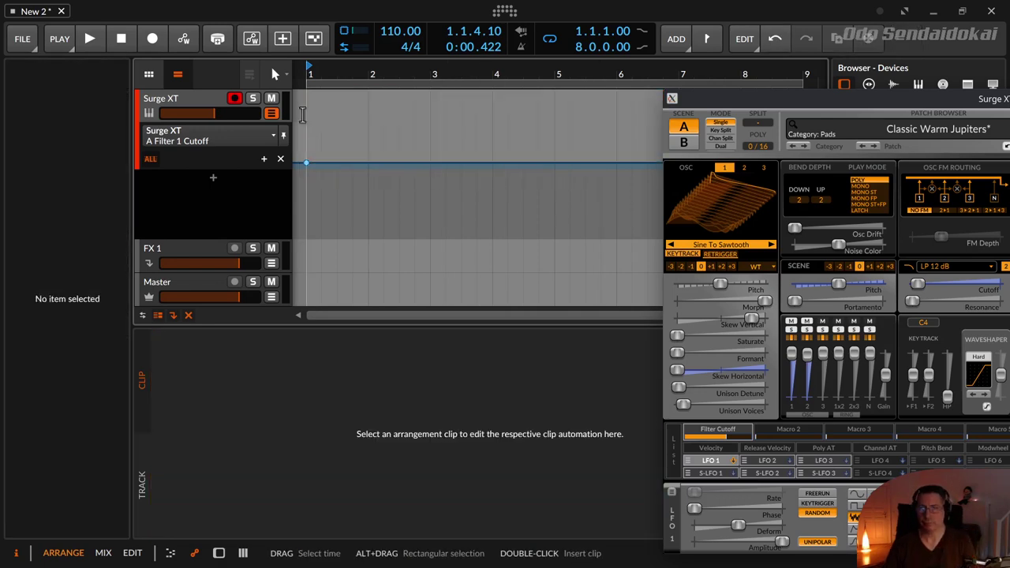
key("ctrl+t")
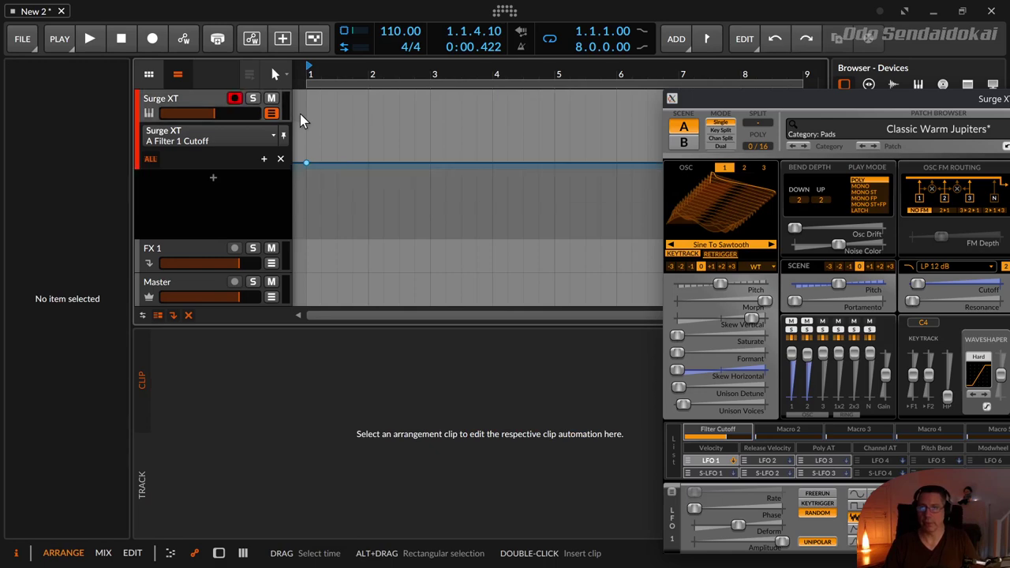
key("ctrl+z")
key("ctrl+z")
Delete the four track cutoff automation points and select the Surge XT #1 clip.
left_click_drag(589, 180, 297, 124)
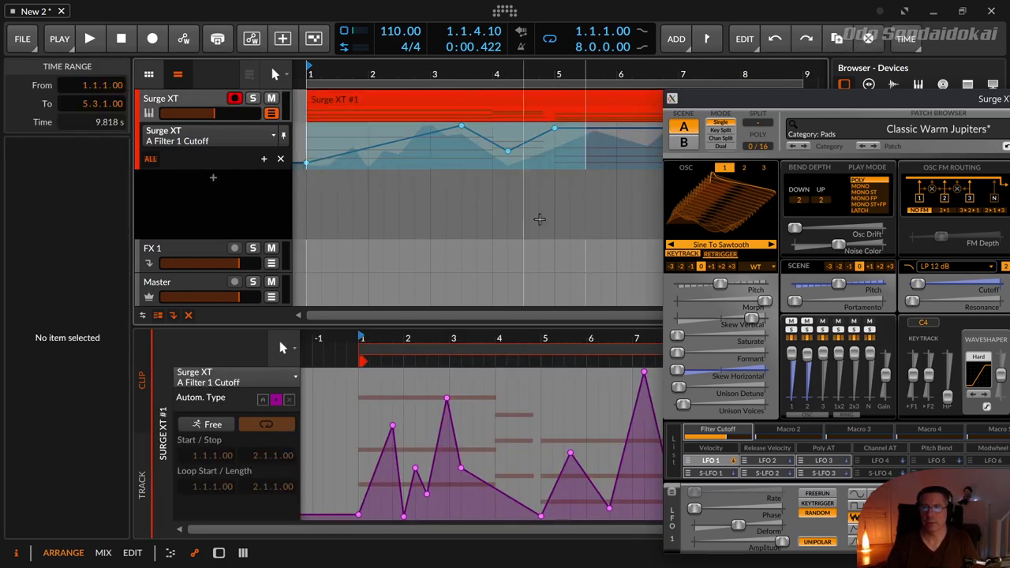
left_click(589, 181)
left_click_drag(577, 158, 302, 122)
key("Delete")
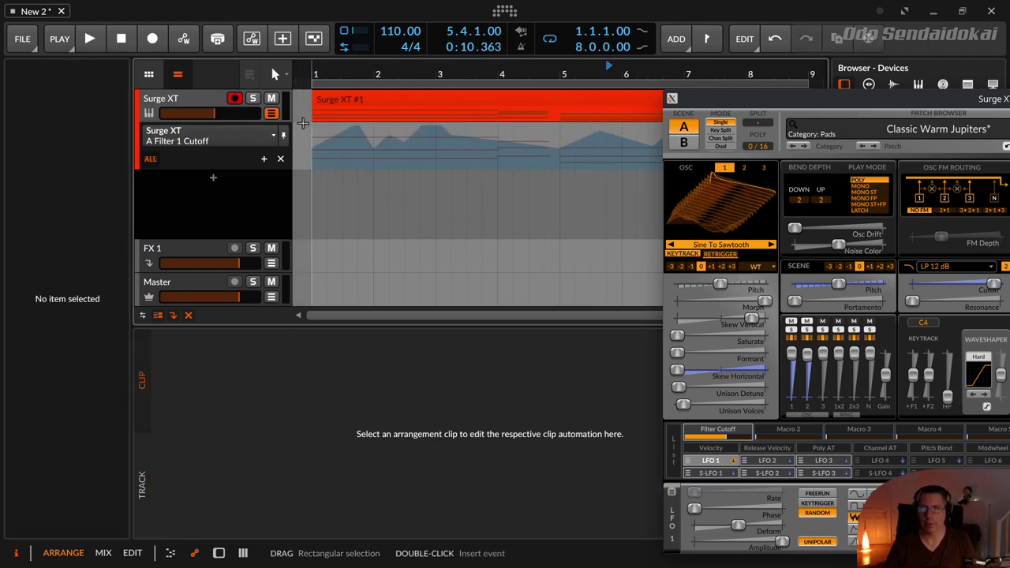
left_click(370, 93)
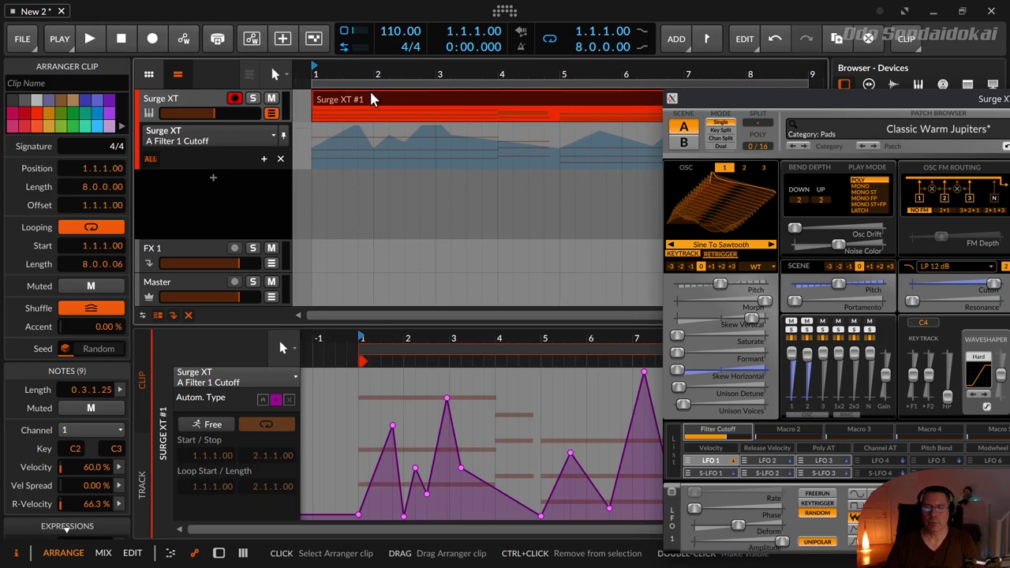
Draw clip cutoff automation with a 63.2% point near bar 2 and a 100% peak near bar 6.
left_click(290, 404)
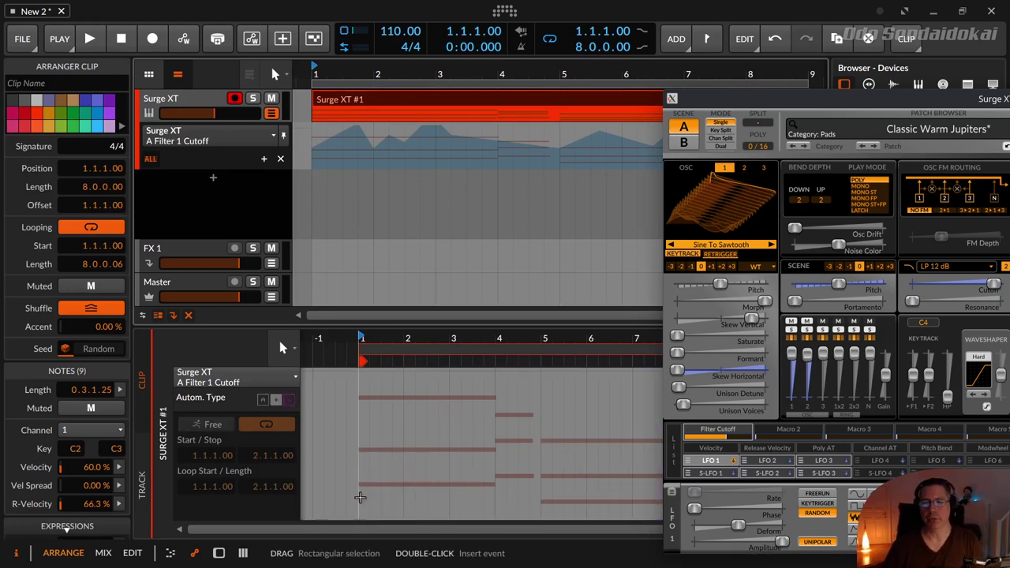
double_click(360, 497)
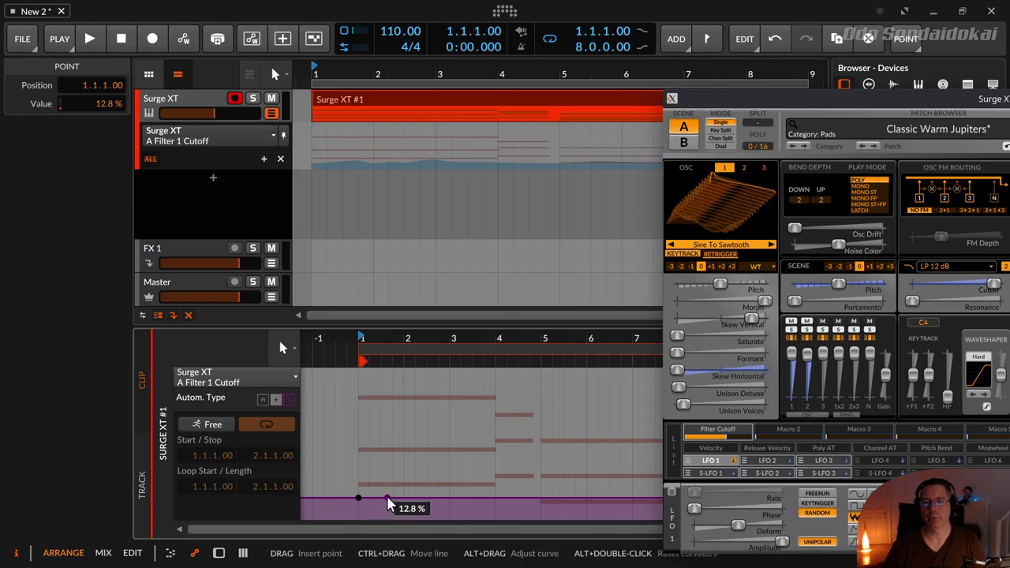
left_click_drag(389, 504, 552, 488)
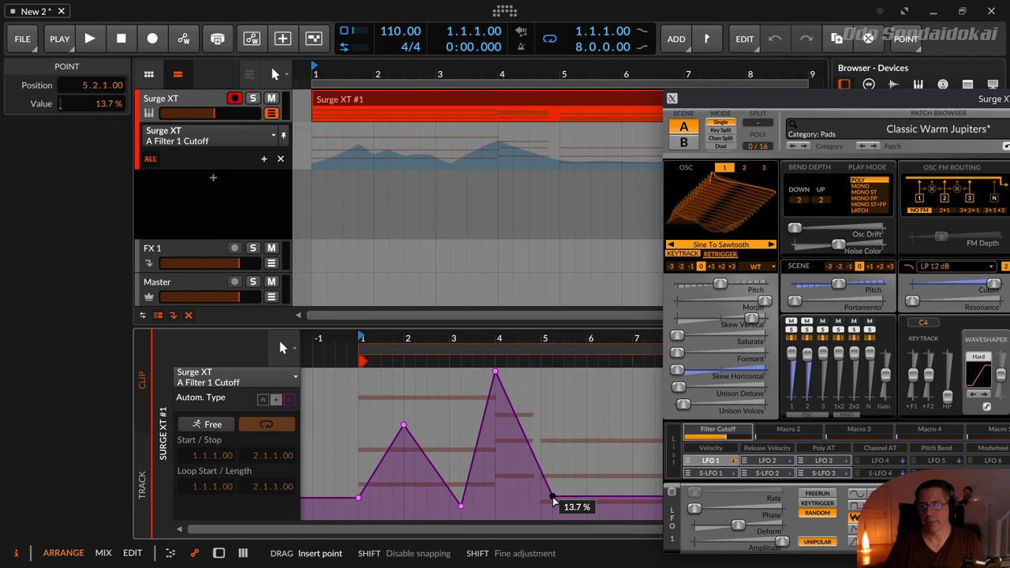
left_click_drag(553, 501, 656, 499)
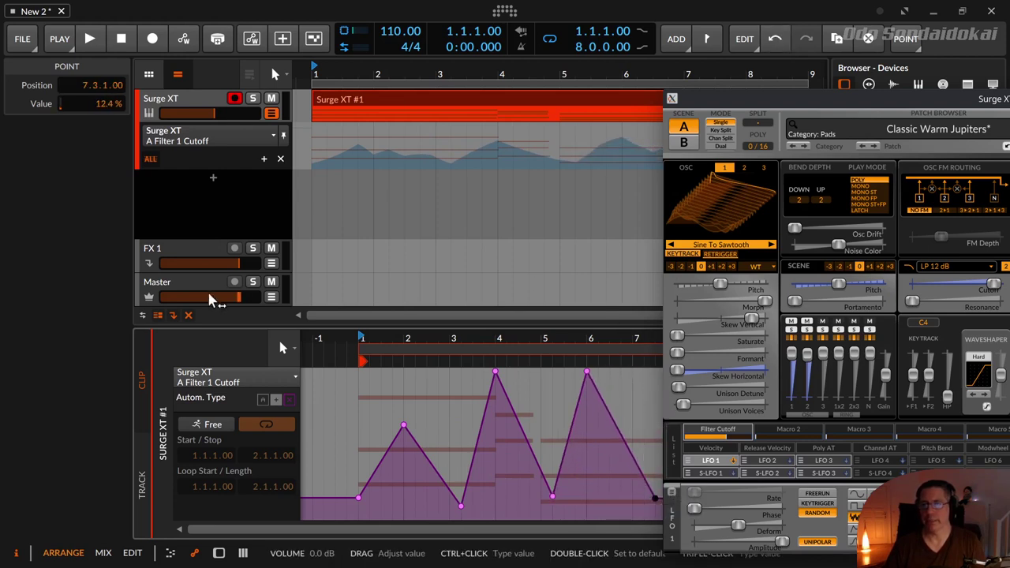
Push Filter 1 Cutoff to its maximum and make the cutoff lane taller.
mouse_move(993, 284)
left_mouse_down()
mouse_move(912, 284)
mouse_move(1000, 284)
left_mouse_up()
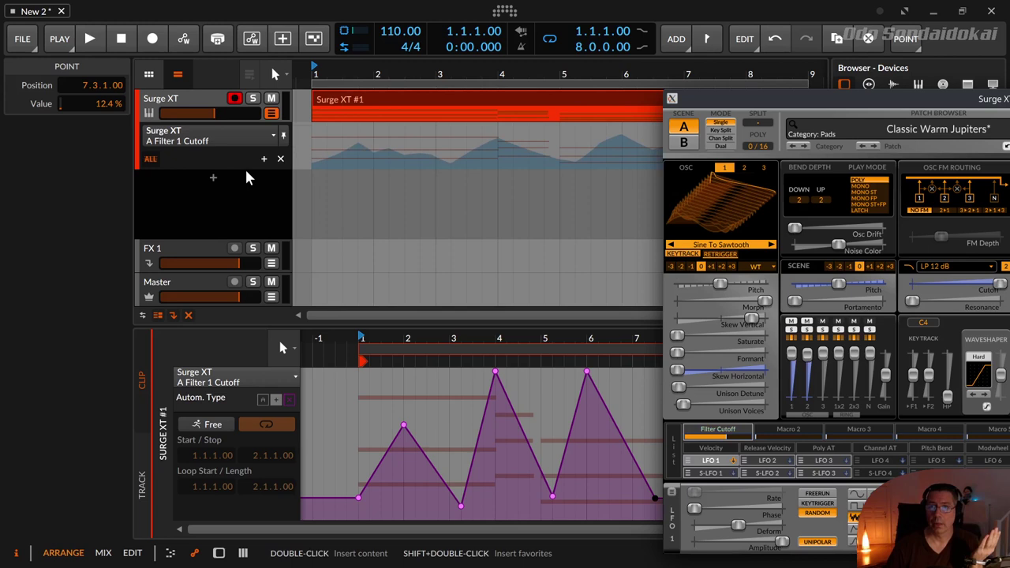
left_click_drag(247, 167, 248, 239)
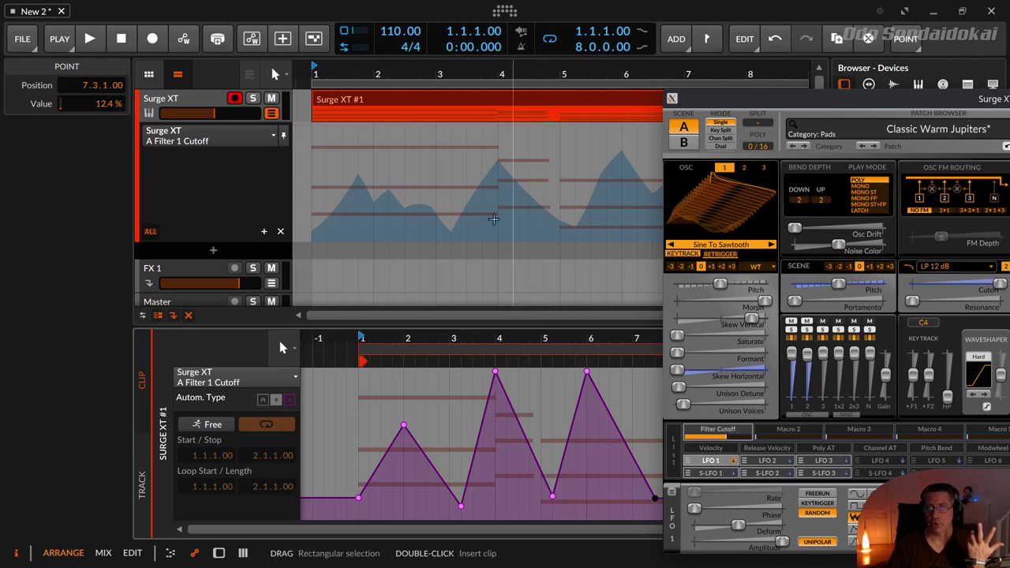
Switch the clip automation type and draw track cutoff points at 0%, 91.7% and 46.3%.
left_click(263, 399)
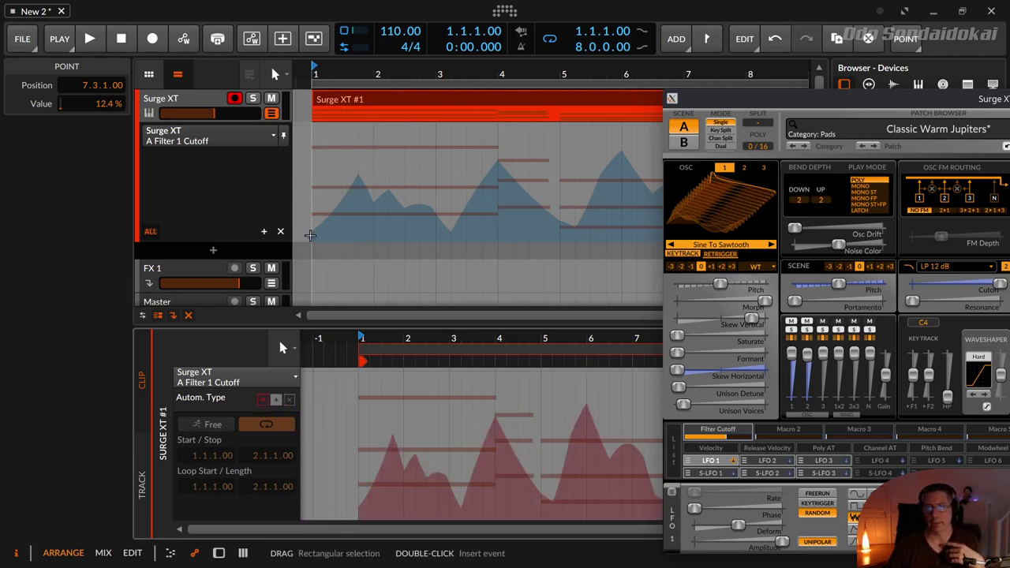
left_click(313, 240)
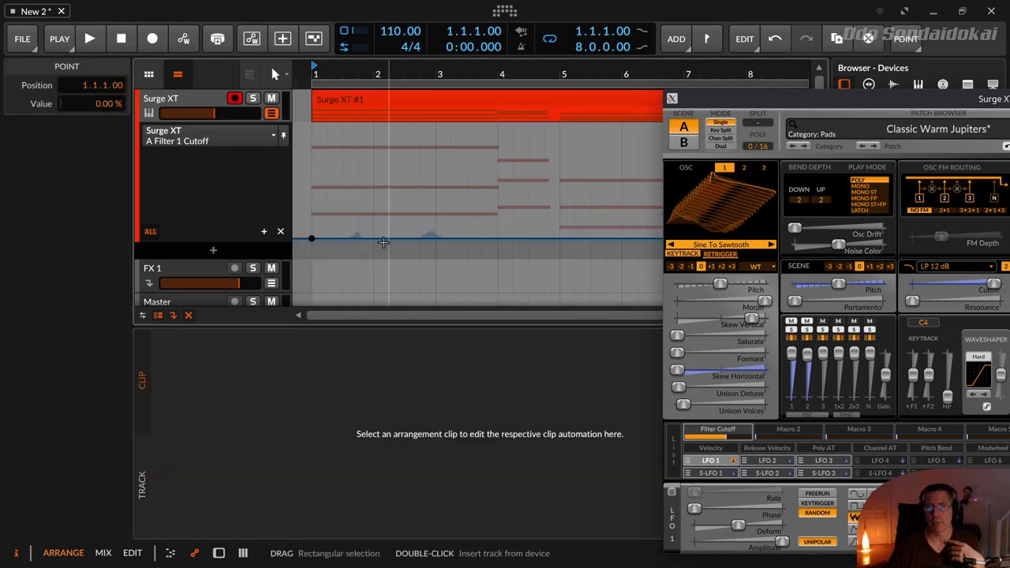
left_click_drag(357, 238, 467, 126)
left_click_drag(543, 127, 528, 186)
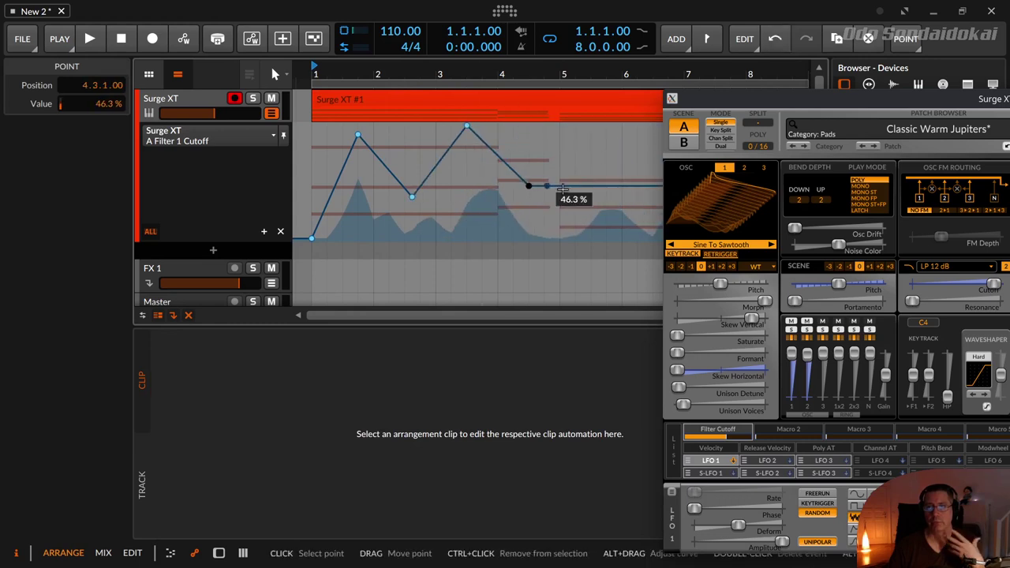
Select the newly drawn track automation points and delete them.
left_click_drag(592, 276, 348, 142)
left_click_drag(286, 129, 568, 248)
left_click(452, 277)
key("Delete")
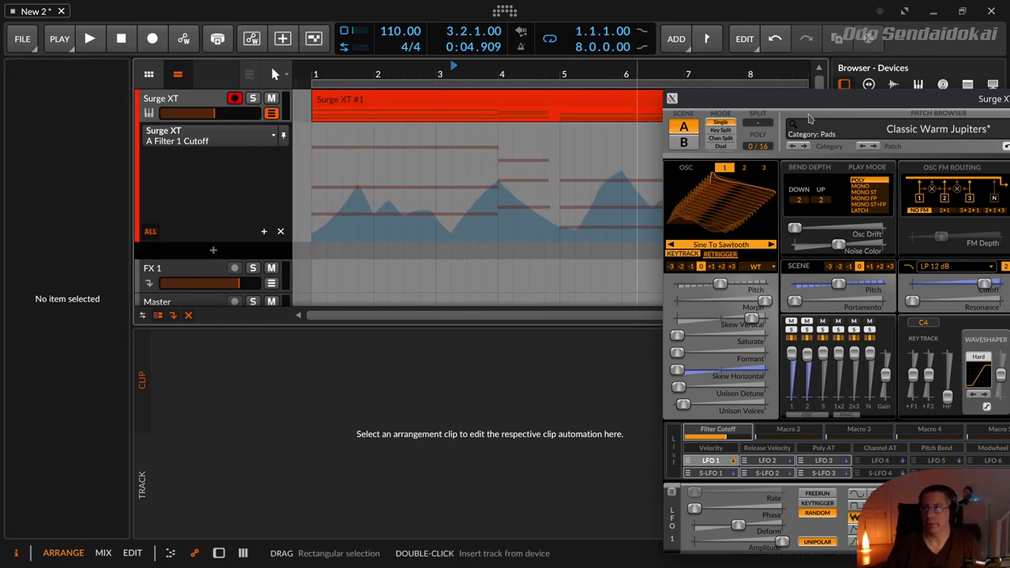
Show the Surge XT track's device panel with its modulators section.
left_click_drag(807, 104, 719, 82)
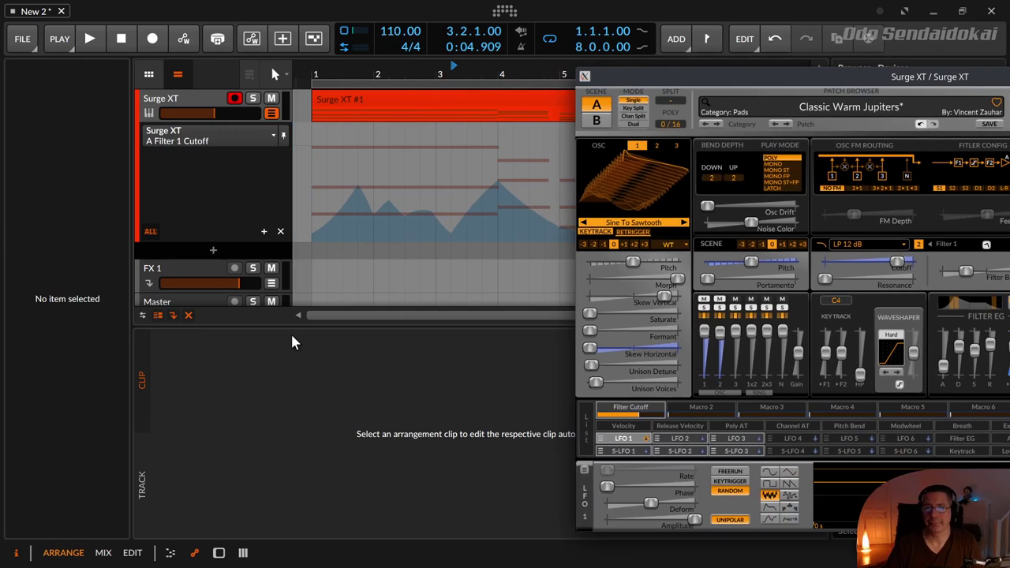
left_click(190, 101)
key("d")
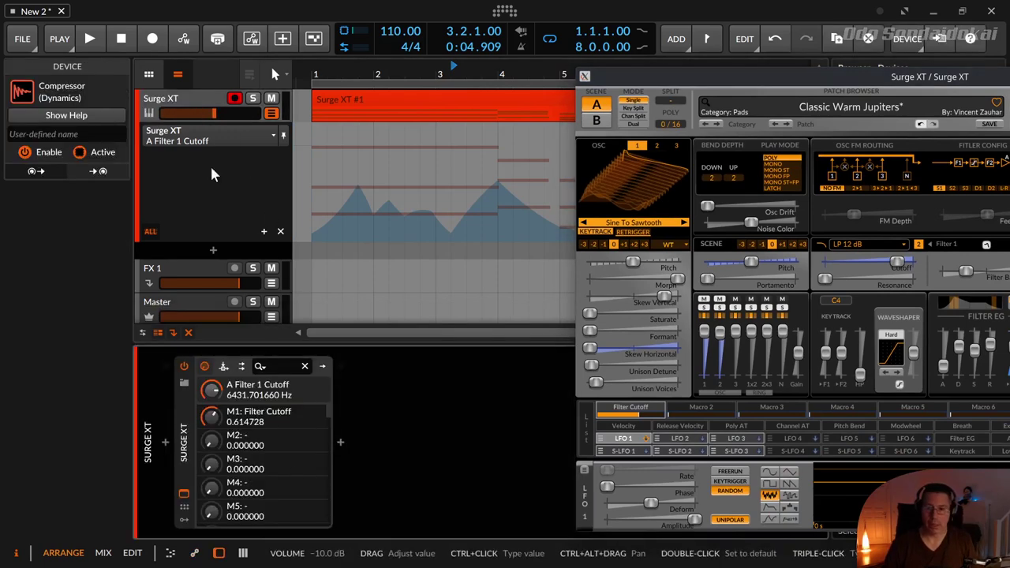
left_click(187, 514)
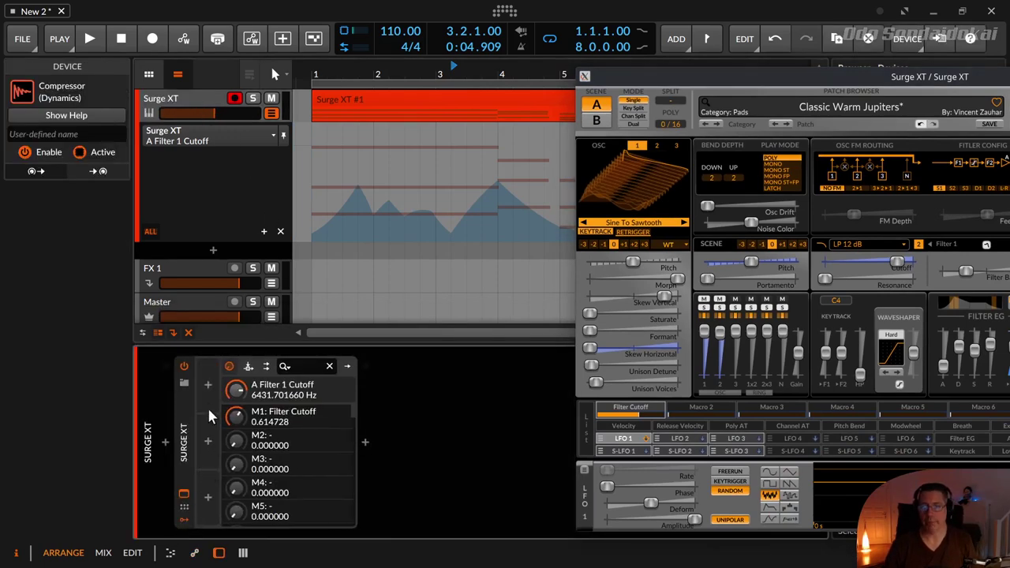
Lower Filter 1 Cutoff to about 473 Hz, play from the start, and raise it live.
left_click_drag(900, 263, 867, 263)
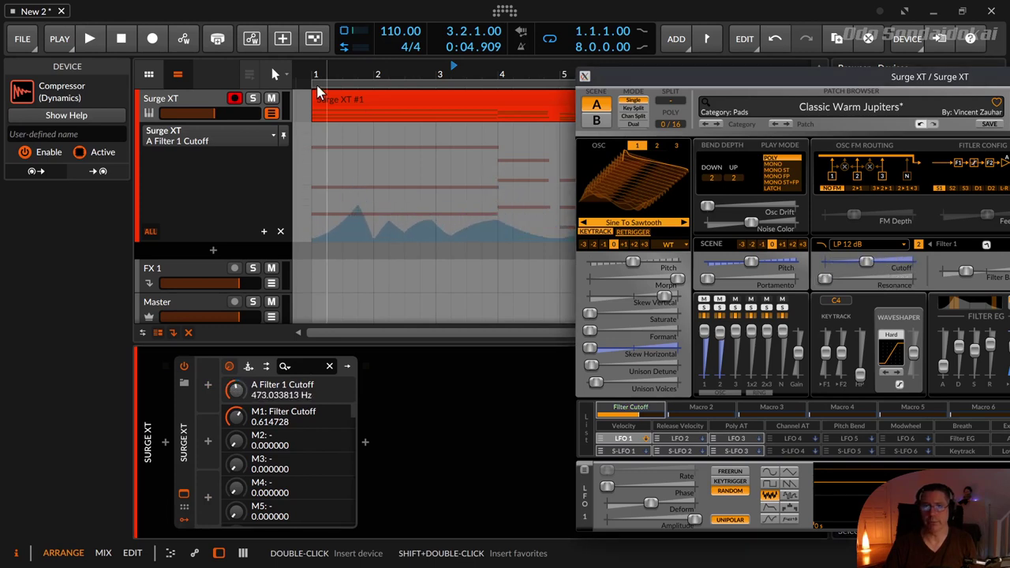
left_click(121, 39)
left_click(88, 40)
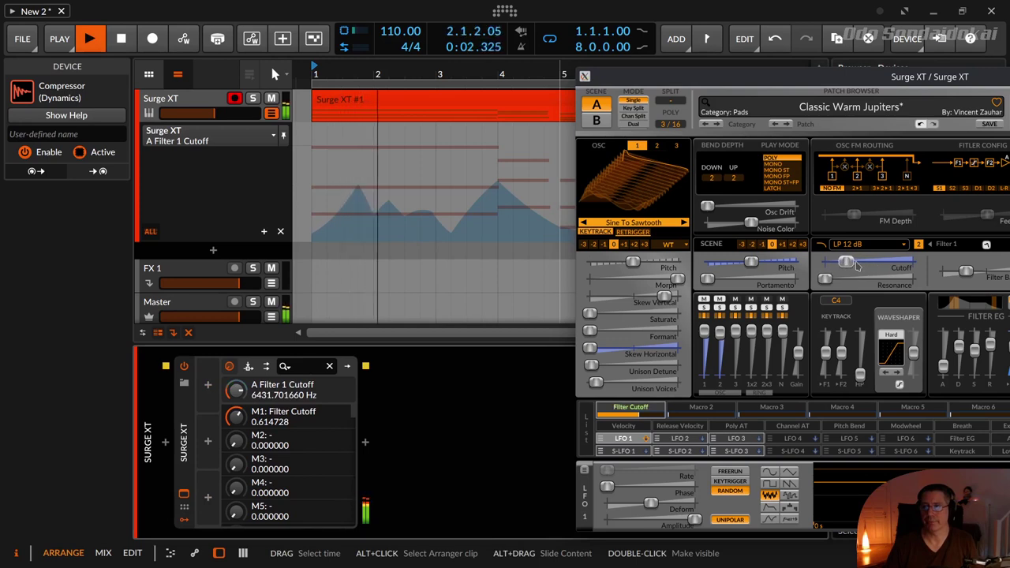
left_click_drag(869, 266, 896, 263)
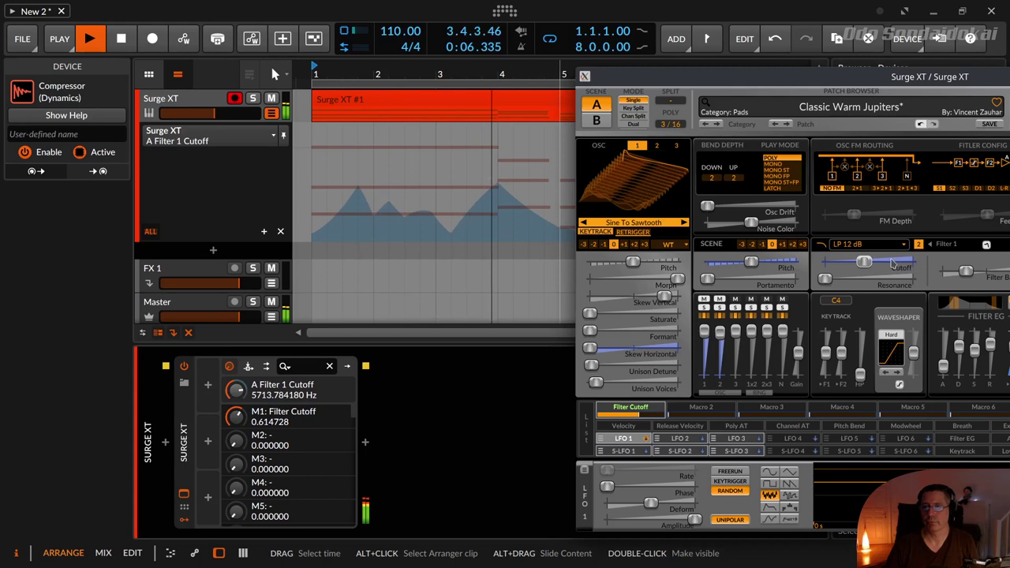
left_click_drag(747, 103, 624, 261)
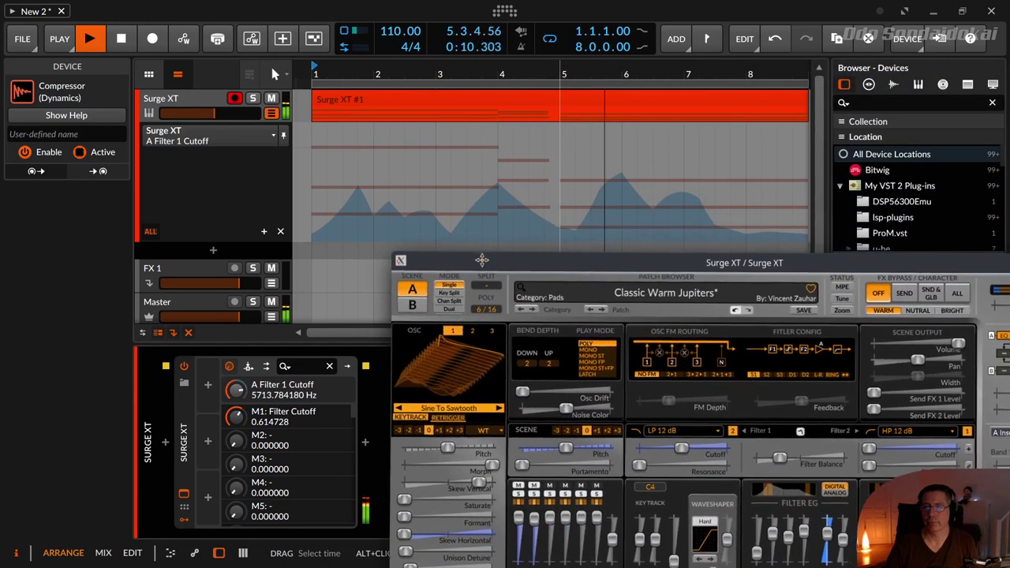
Turn Filter 1 Cutoff down live, stop playback at 5.2.3.05, and close the Surge XT window.
left_click_drag(724, 447, 684, 446)
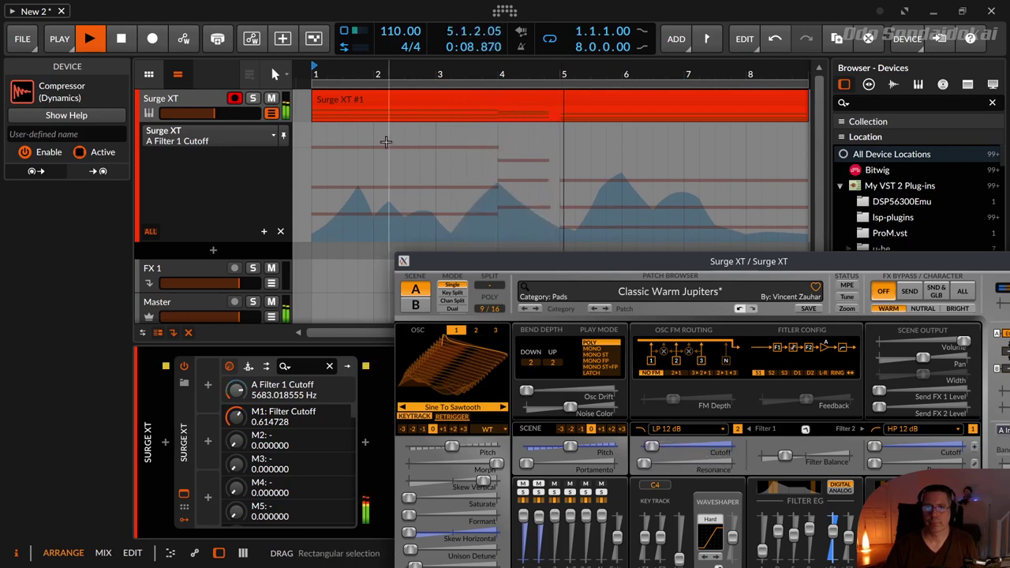
key("space")
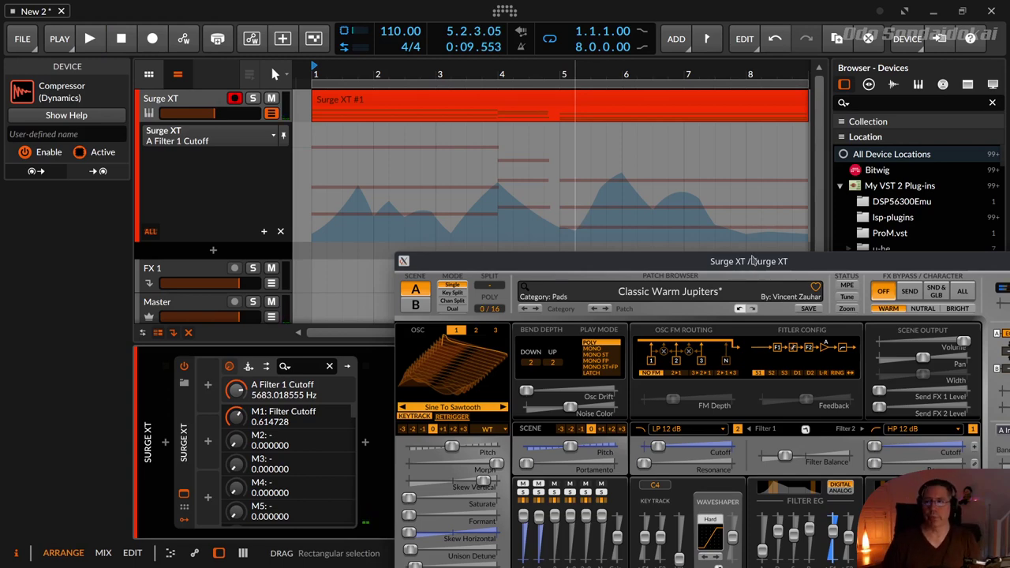
left_click_drag(754, 262, 598, 154)
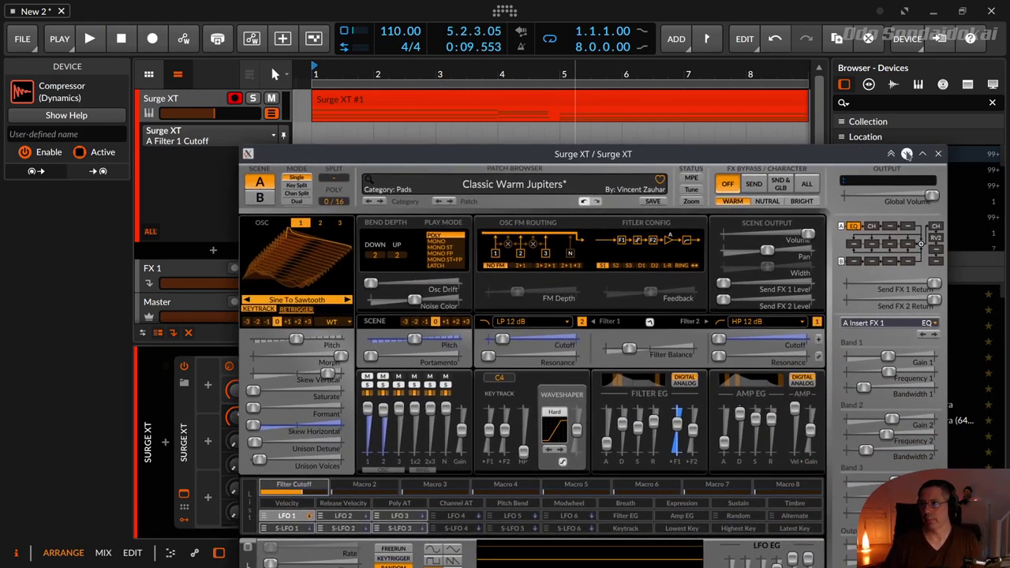
left_click(938, 154)
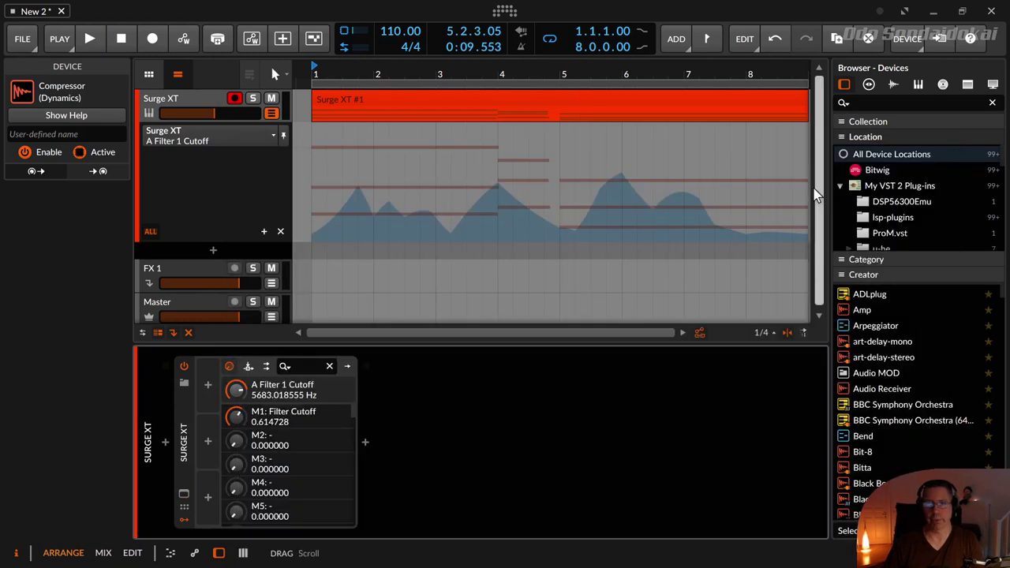